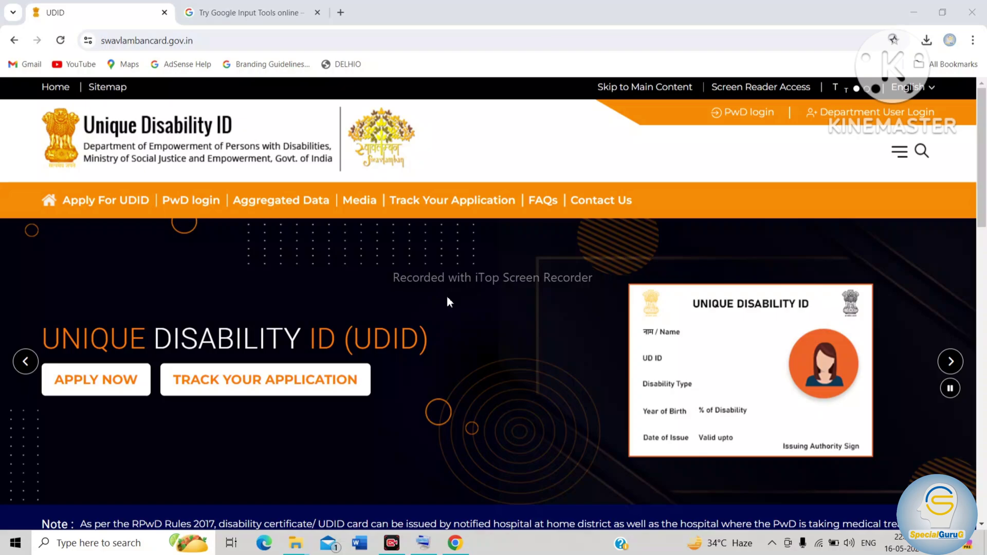
{"action": "scroll", "coordinate": [446, 297], "scroll_direction": "down", "scroll_amount": 3}
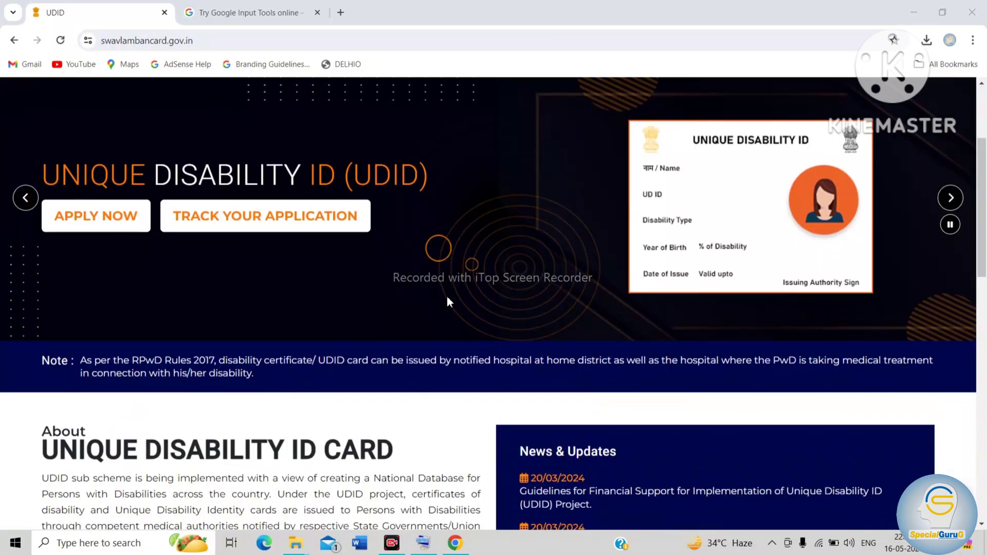
{"action": "scroll", "coordinate": [447, 297], "scroll_direction": "up", "scroll_amount": 3}
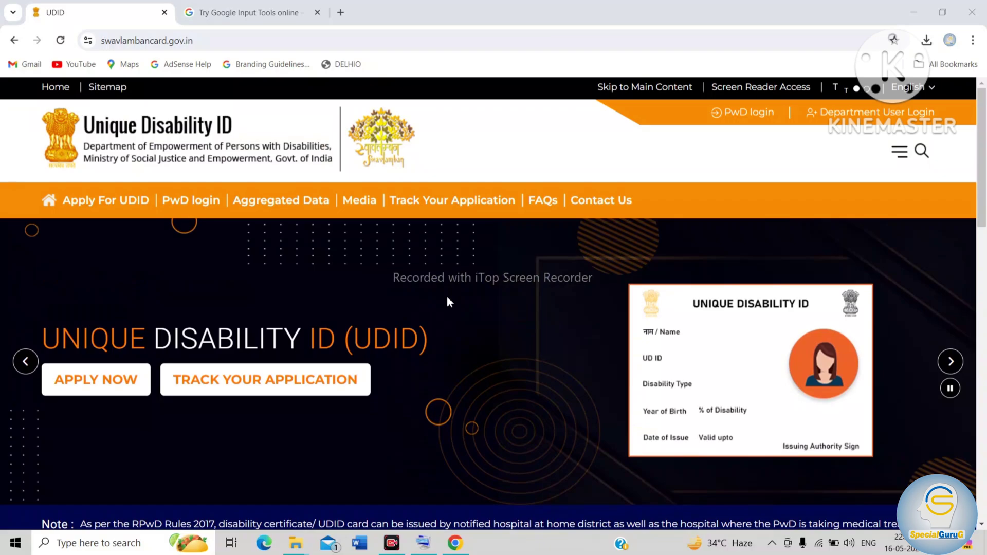
{"action": "scroll", "coordinate": [464, 394], "scroll_direction": "down", "scroll_amount": 14}
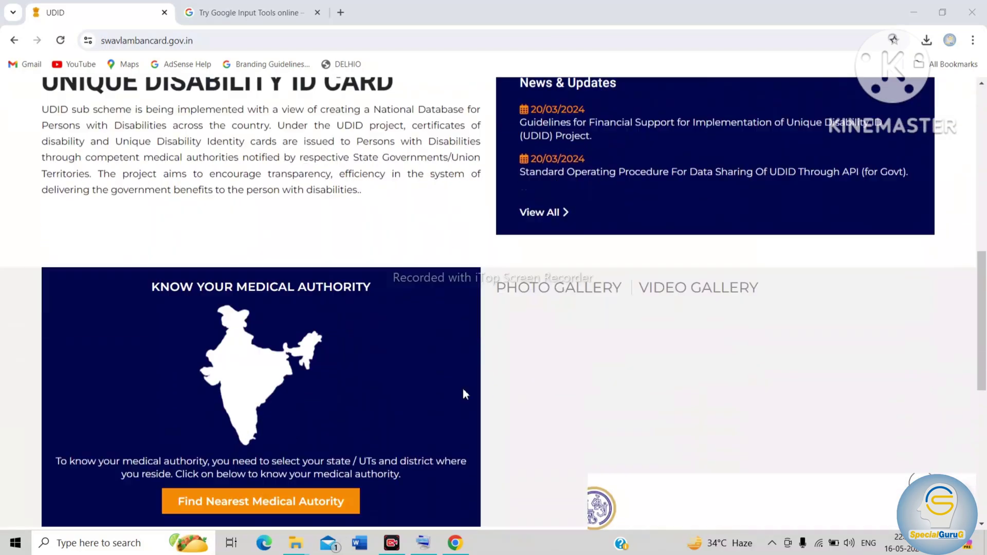
{"action": "scroll", "coordinate": [462, 388], "scroll_direction": "down", "scroll_amount": 4}
{"action": "scroll", "coordinate": [463, 388], "scroll_direction": "up", "scroll_amount": 18}
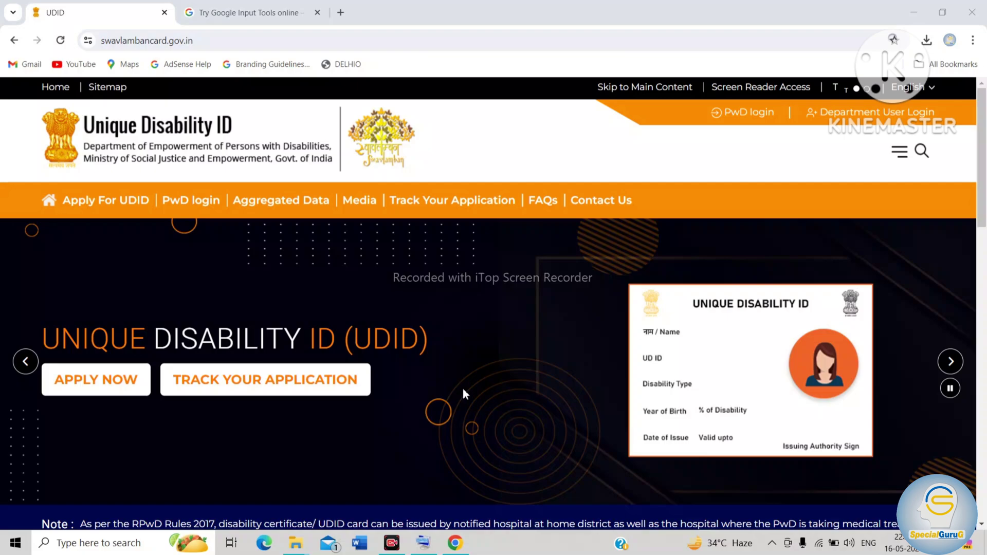
{"action": "scroll", "coordinate": [286, 293], "scroll_direction": "up", "scroll_amount": 4}
{"action": "scroll", "coordinate": [286, 293], "scroll_direction": "left", "scroll_amount": 4}
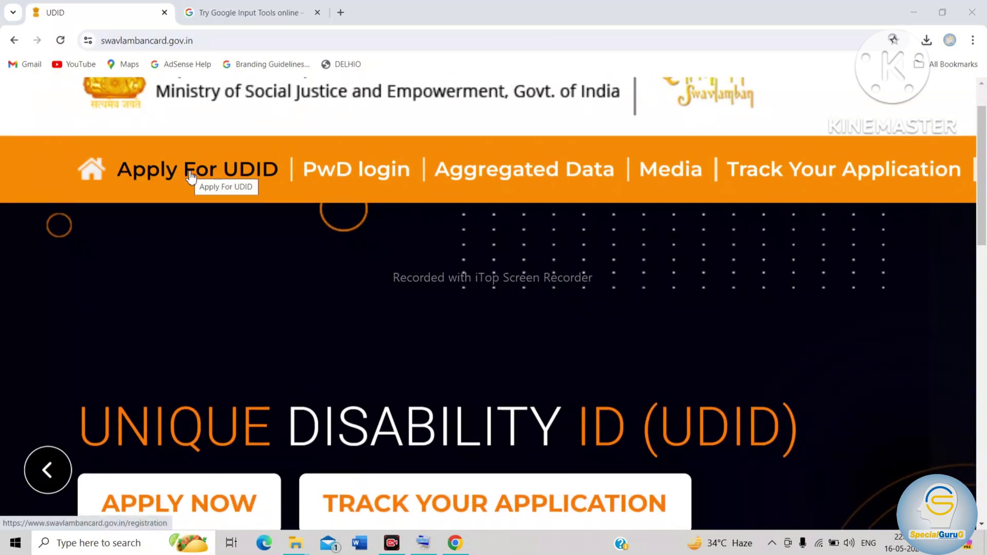
{"action": "scroll", "coordinate": [262, 297], "scroll_direction": "down", "scroll_amount": 4}
{"action": "scroll", "coordinate": [261, 299], "scroll_direction": "down", "scroll_amount": 3}
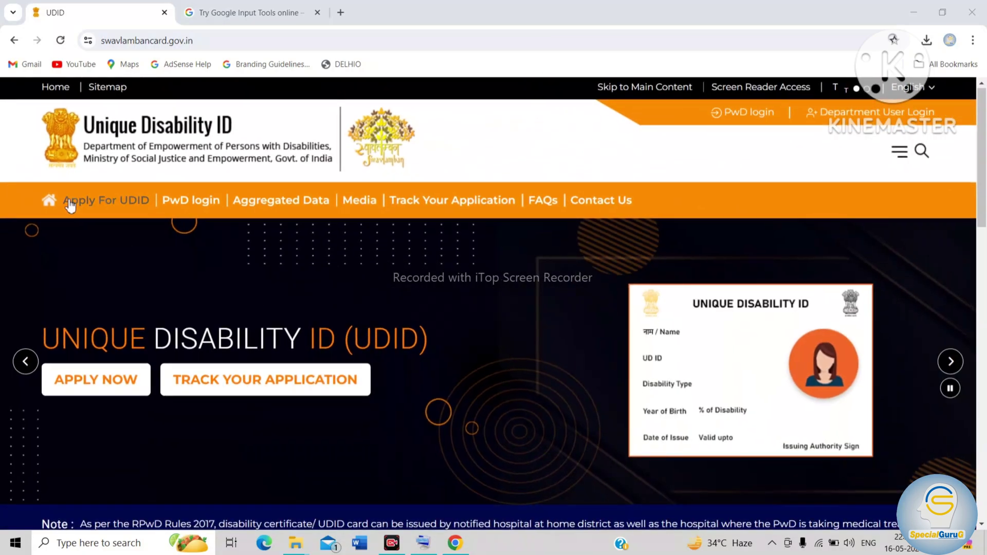
Open the Apply for UDID registration form, review its sections, and open the Regional Language list.
{"action": "left_click", "coordinate": [92, 205]}
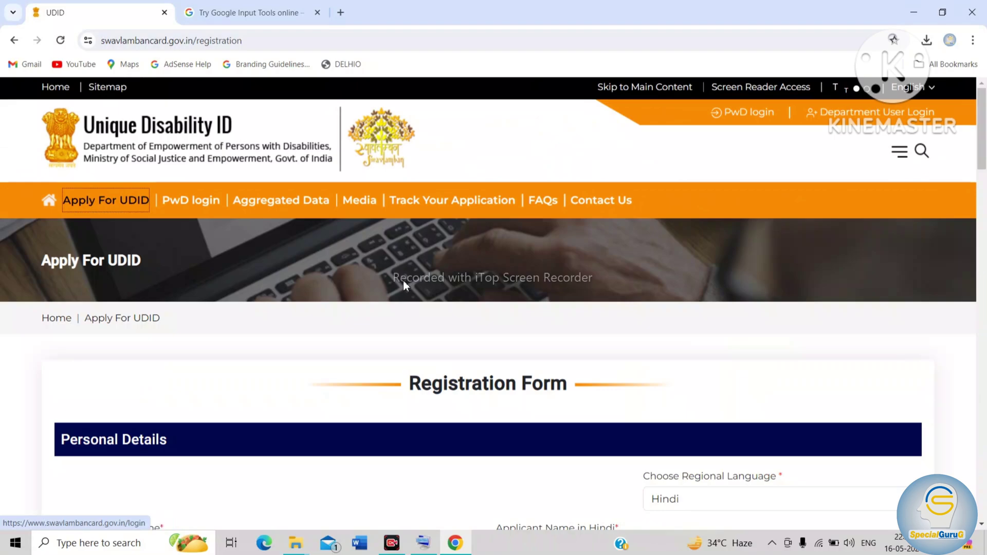
{"action": "scroll", "coordinate": [403, 279], "scroll_direction": "down", "scroll_amount": 4}
{"action": "scroll", "coordinate": [405, 284], "scroll_direction": "down", "scroll_amount": 2}
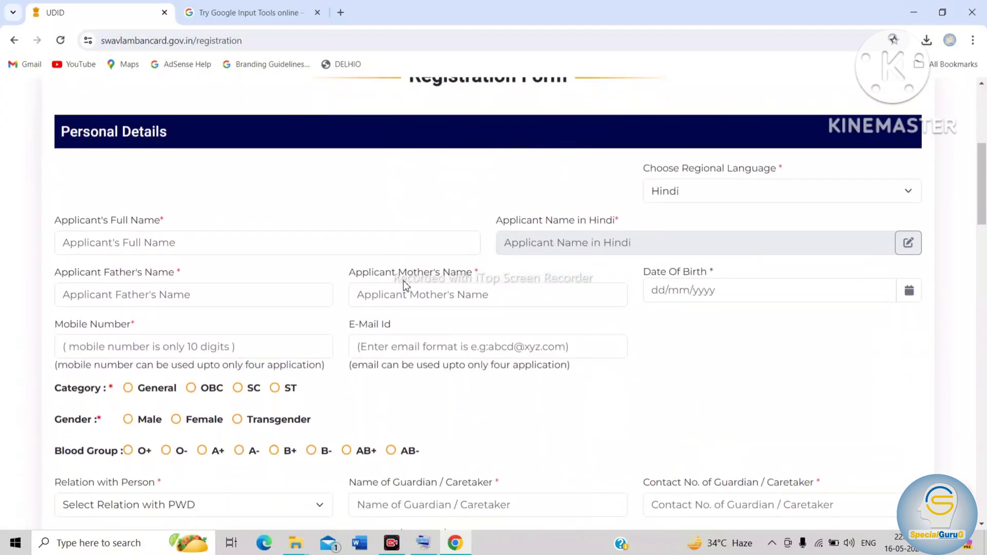
{"action": "scroll", "coordinate": [405, 285], "scroll_direction": "up", "scroll_amount": 3}
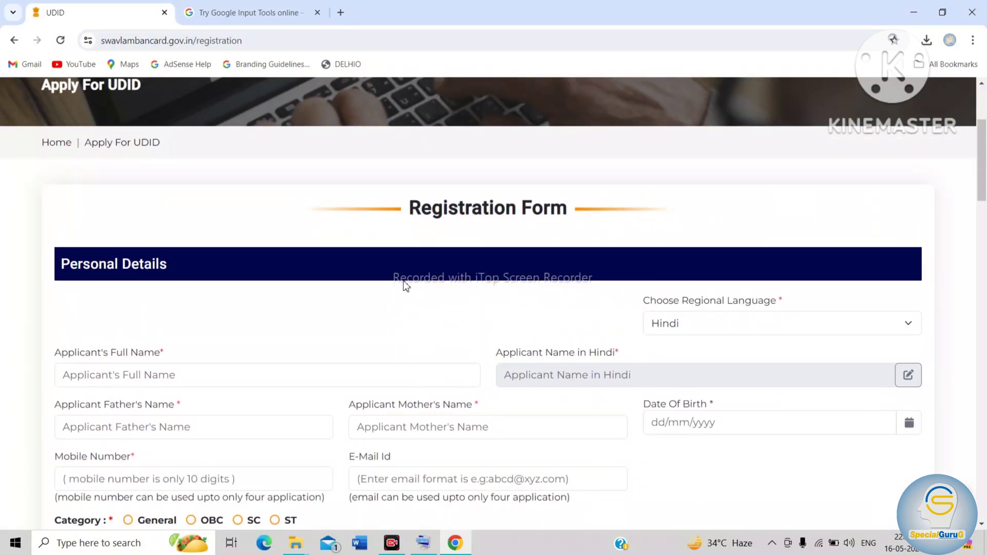
{"action": "scroll", "coordinate": [436, 320], "scroll_direction": "down", "scroll_amount": 5}
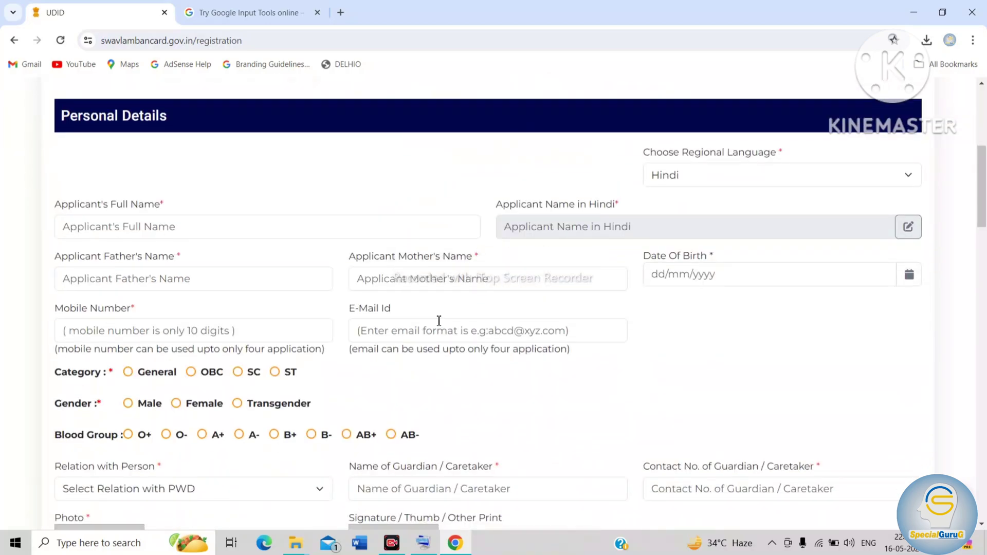
{"action": "scroll", "coordinate": [439, 320], "scroll_direction": "down", "scroll_amount": 11}
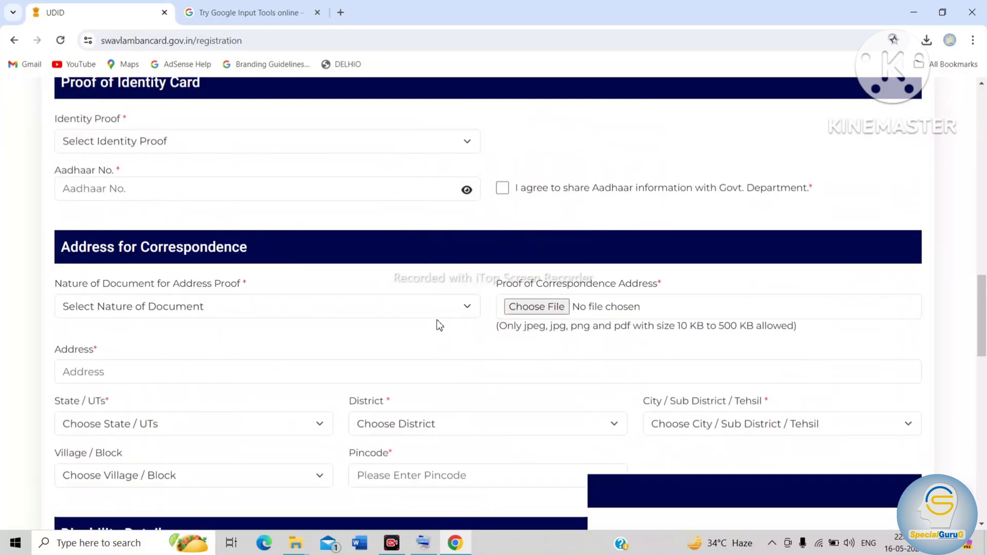
{"action": "scroll", "coordinate": [436, 320], "scroll_direction": "down", "scroll_amount": 8}
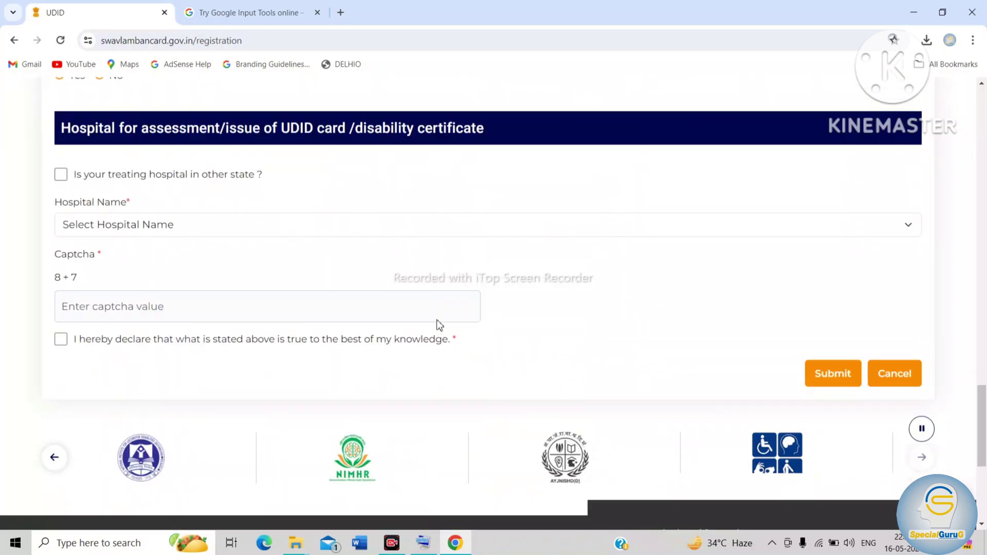
{"action": "scroll", "coordinate": [436, 319], "scroll_direction": "up", "scroll_amount": 20}
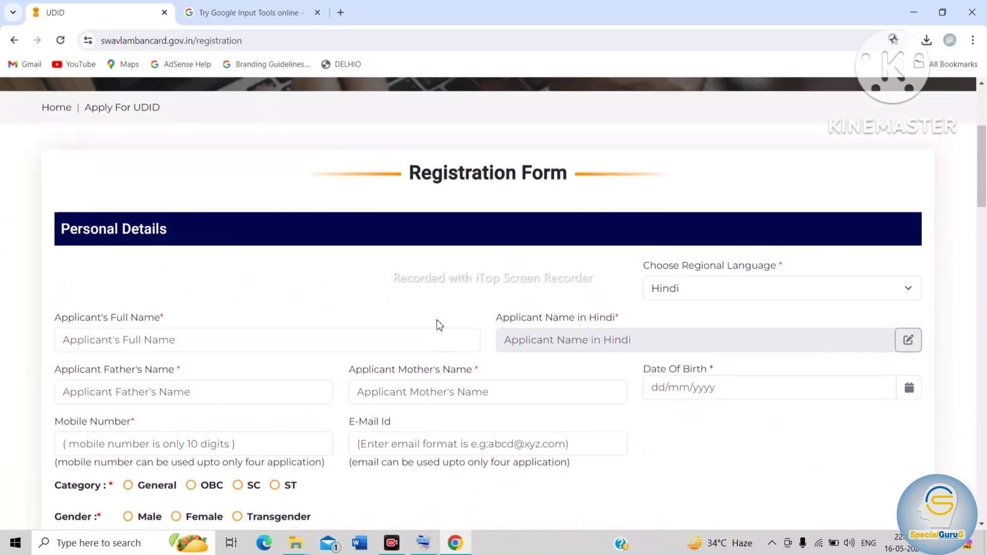
{"action": "scroll", "coordinate": [438, 325], "scroll_direction": "up", "scroll_amount": 1}
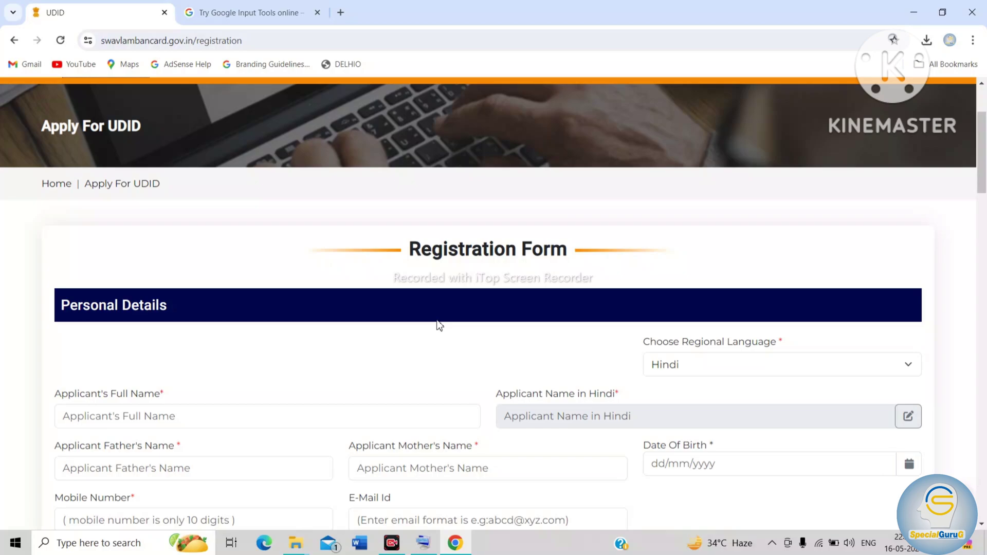
{"action": "scroll", "coordinate": [499, 421], "scroll_direction": "down", "scroll_amount": 1}
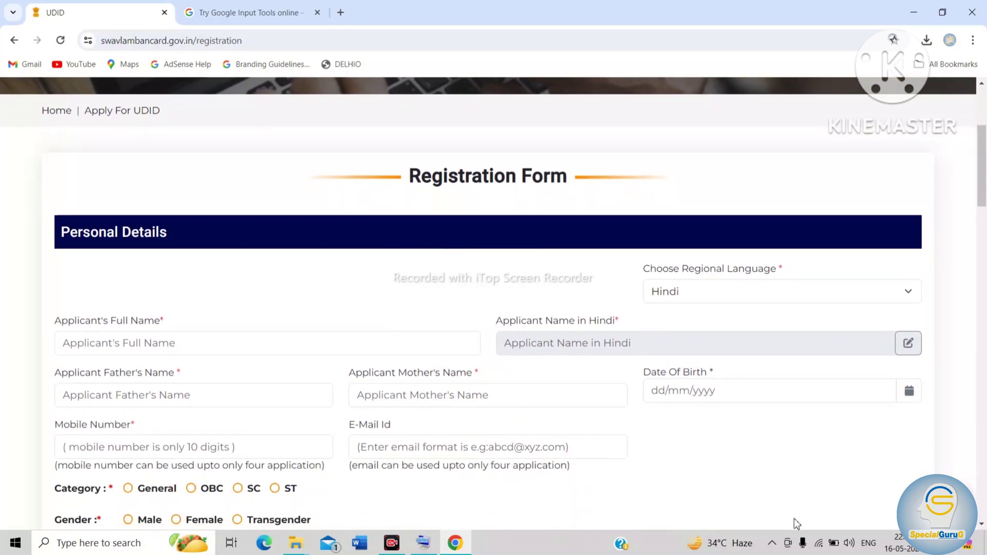
{"action": "scroll", "coordinate": [575, 444], "scroll_direction": "up", "scroll_amount": 3}
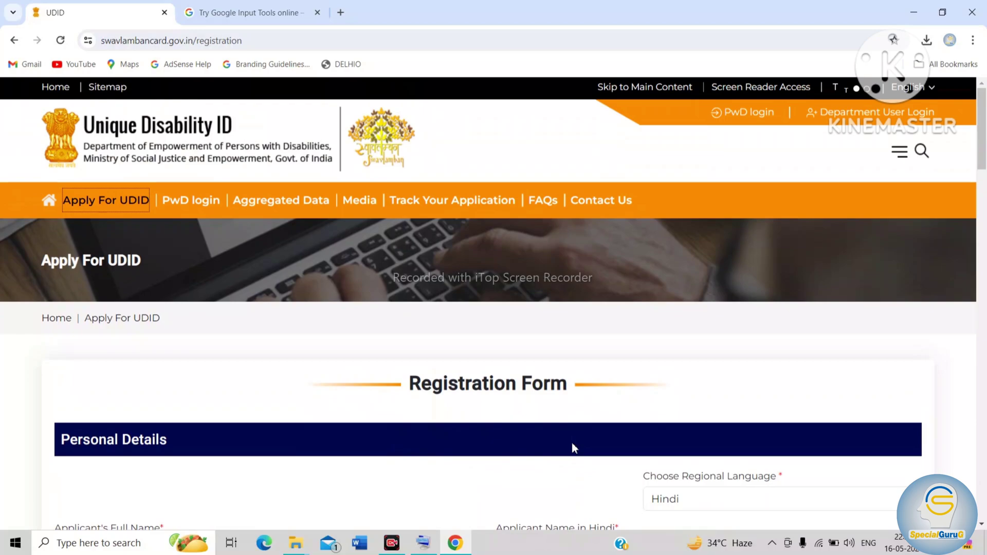
{"action": "scroll", "coordinate": [574, 446], "scroll_direction": "down", "scroll_amount": 3}
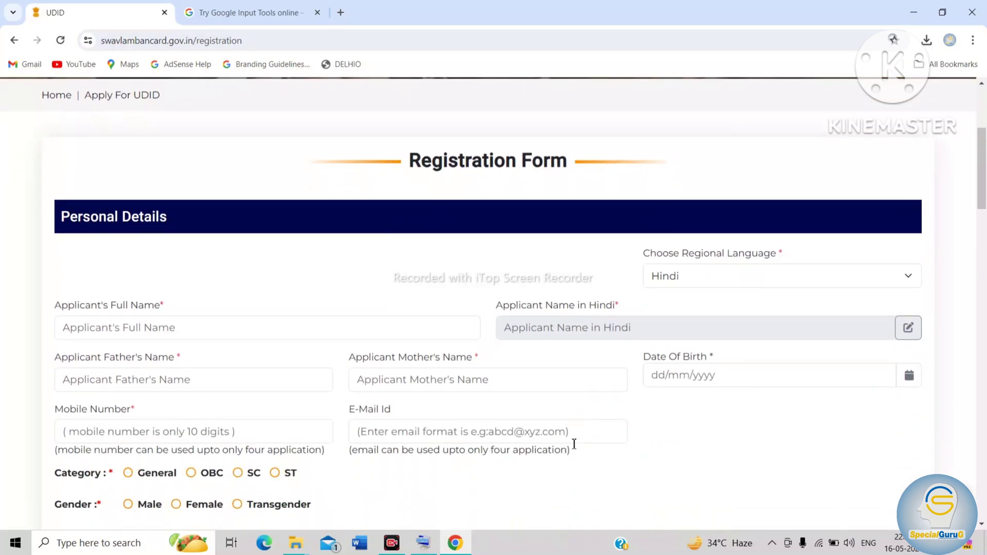
{"action": "left_click", "coordinate": [688, 282]}
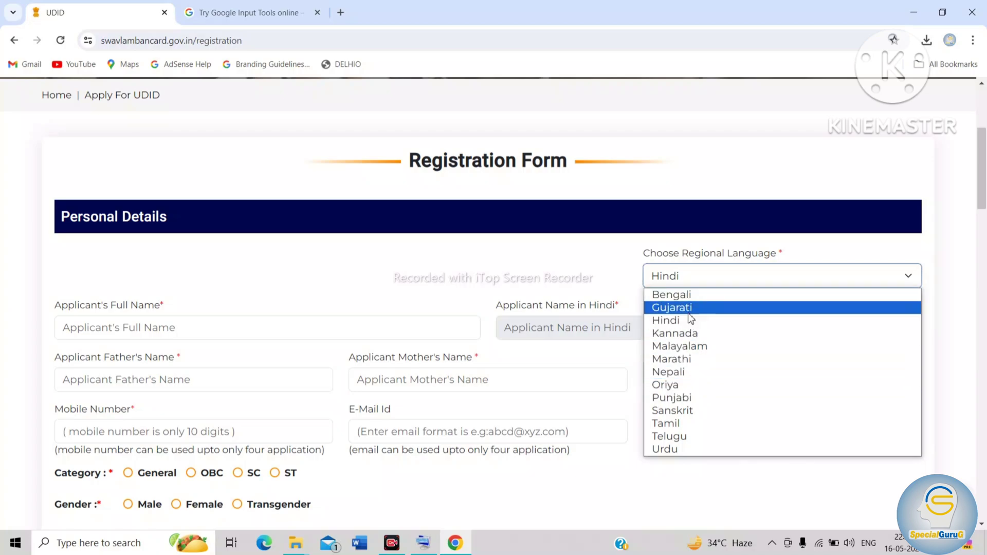
Keep Hindi as the regional language and enter the applicant's full name.
{"action": "left_click", "coordinate": [571, 270]}
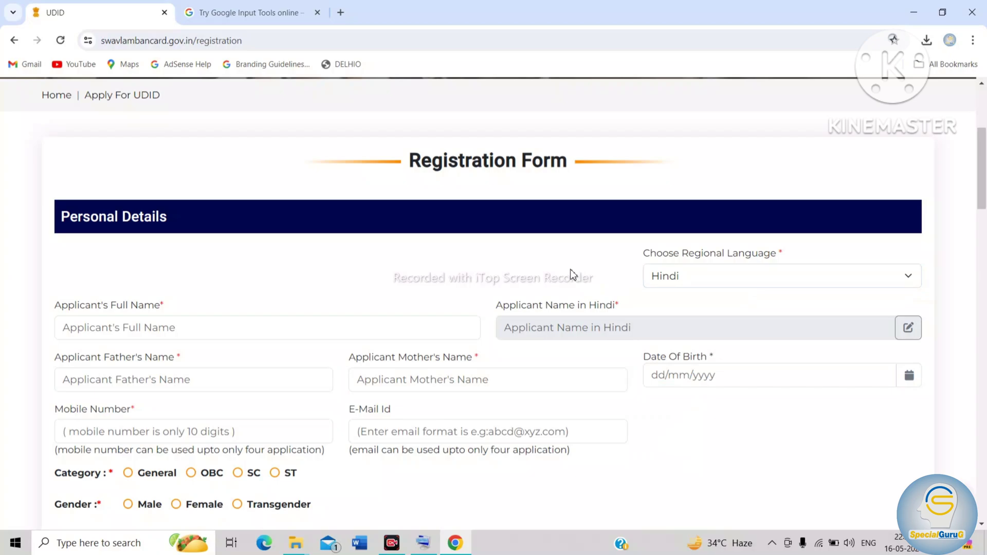
{"action": "scroll", "coordinate": [311, 373], "scroll_direction": "down", "scroll_amount": 1}
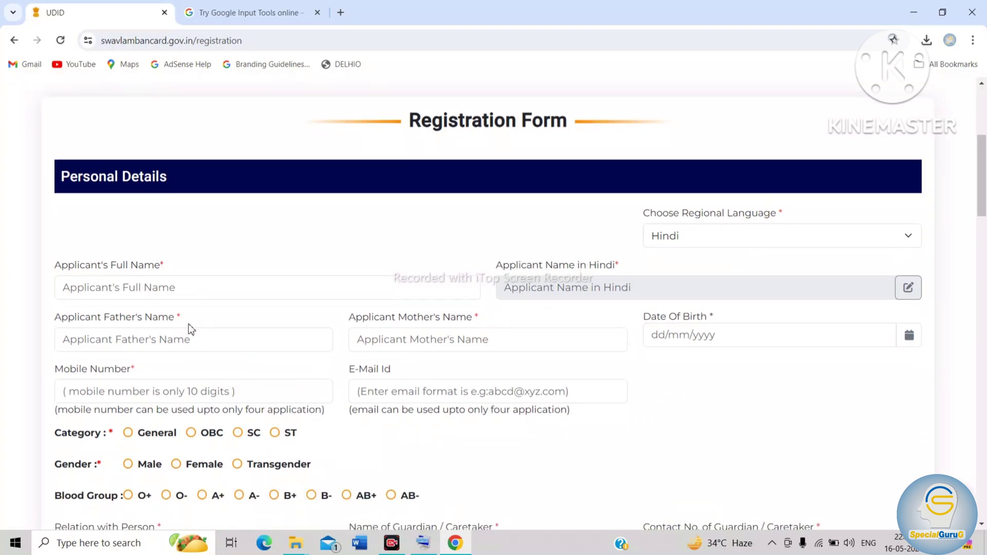
{"action": "left_click", "coordinate": [152, 288]}
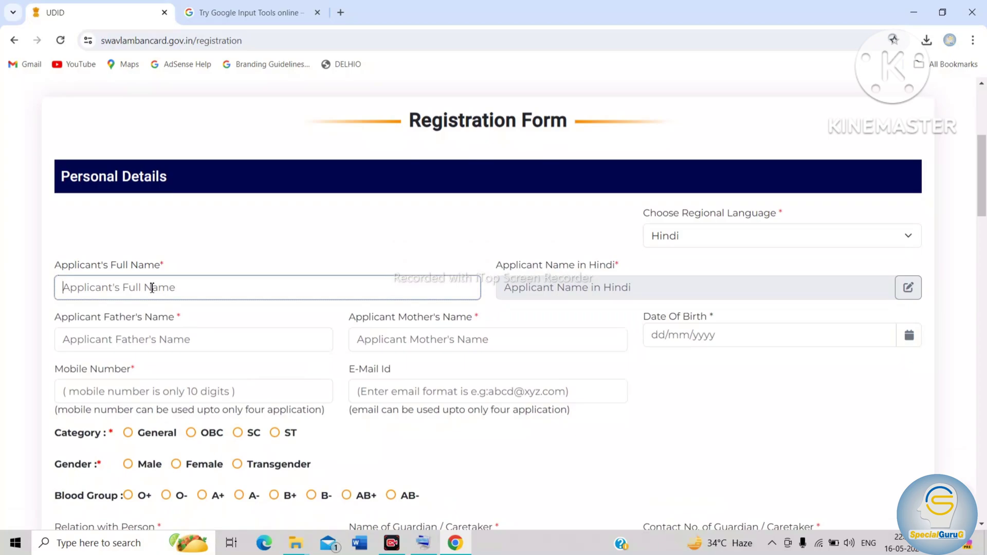
{"action": "type", "text": "ANAYARA"}
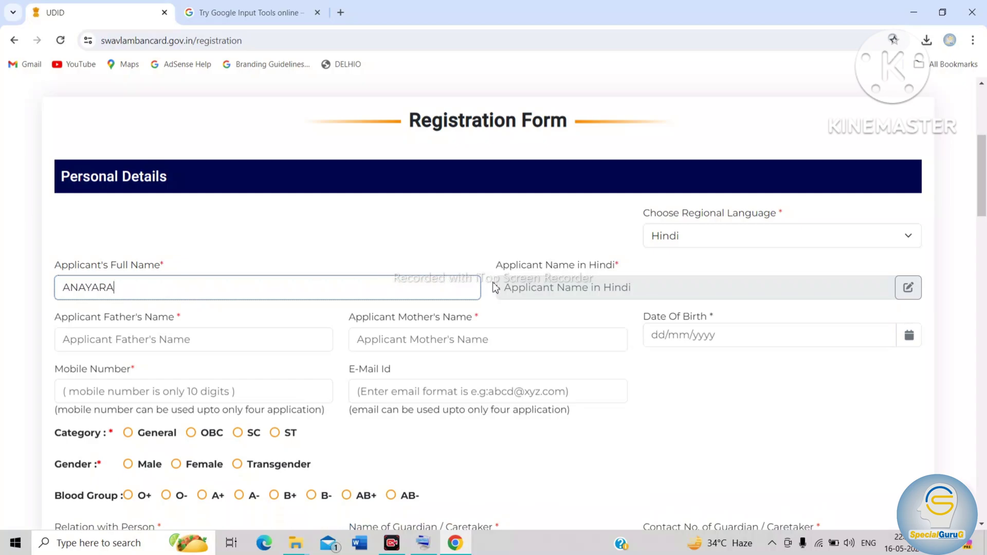
Let the name transliterate into Hindi and make the Hindi name field editable.
{"action": "left_click", "coordinate": [521, 293]}
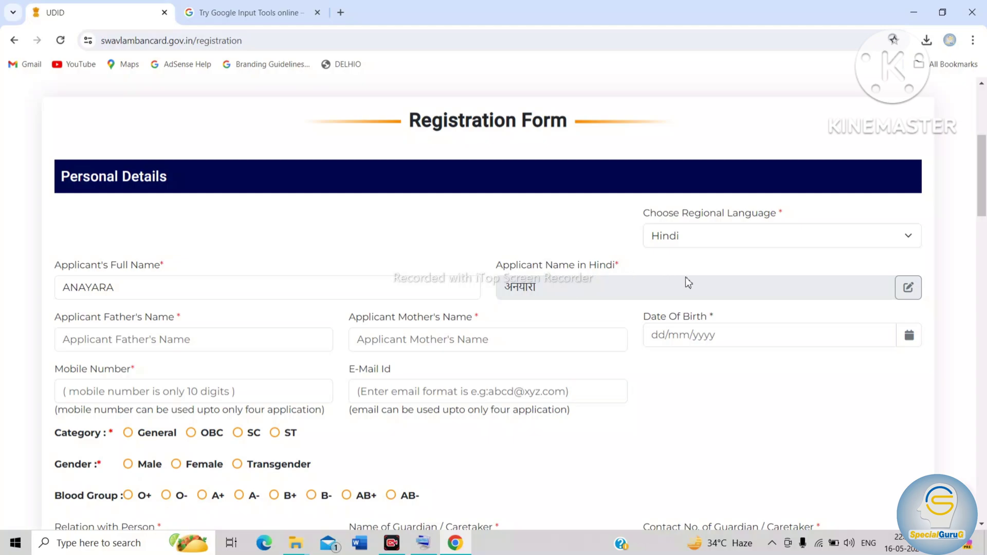
{"action": "left_click", "coordinate": [908, 290]}
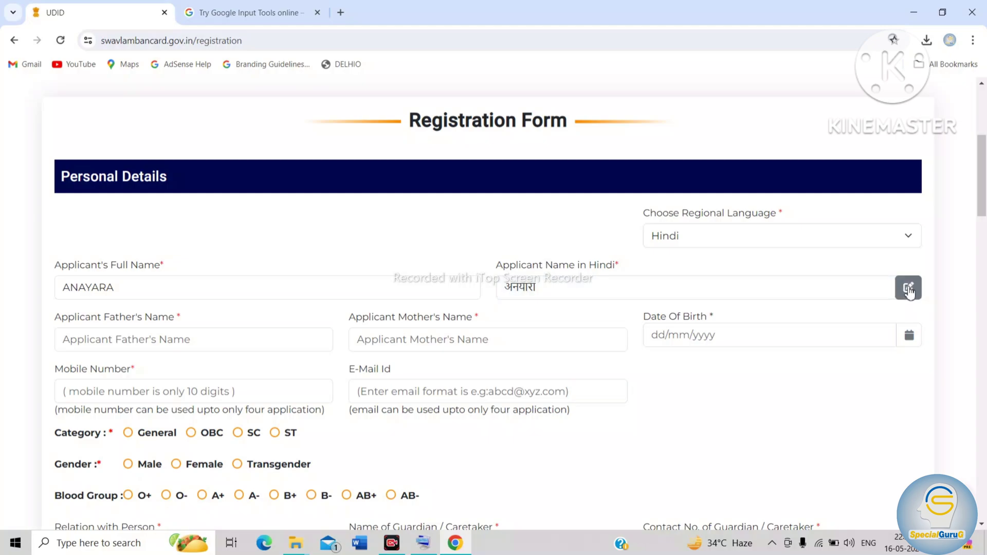
{"action": "left_click", "coordinate": [615, 284]}
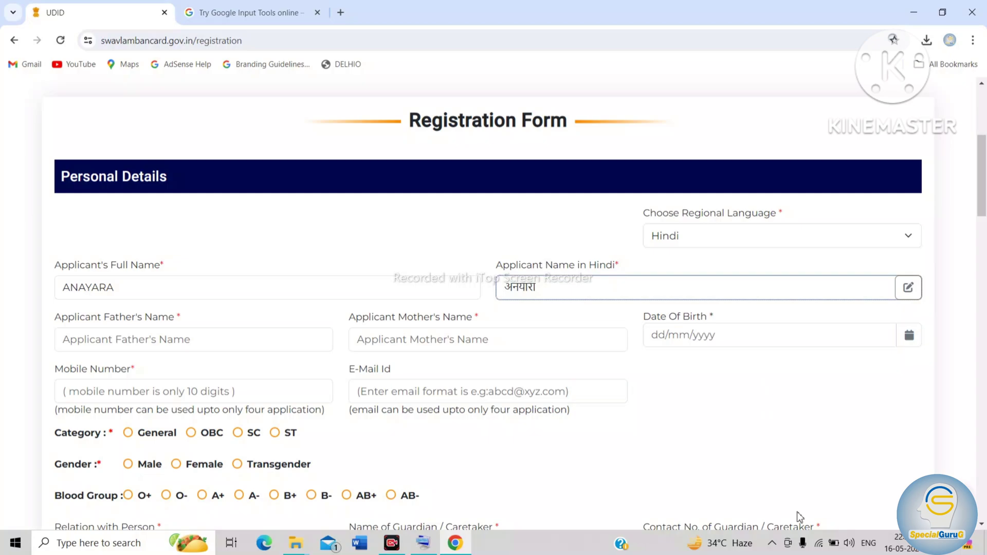
Undo the Hindi name edit and enter the father's and mother's names.
{"action": "key", "text": "ctrl+z"}
{"action": "left_click", "coordinate": [181, 339]}
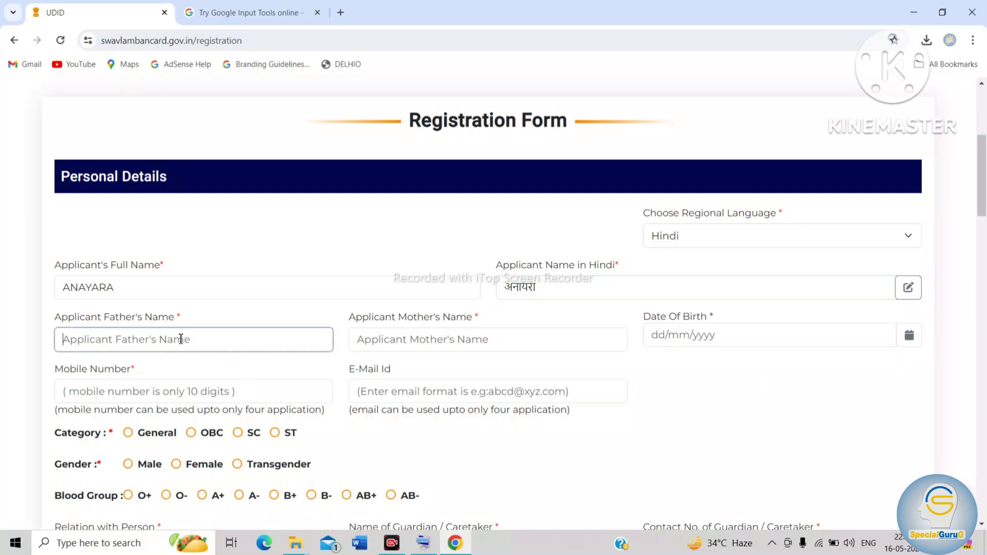
{"action": "type", "text": "M"}
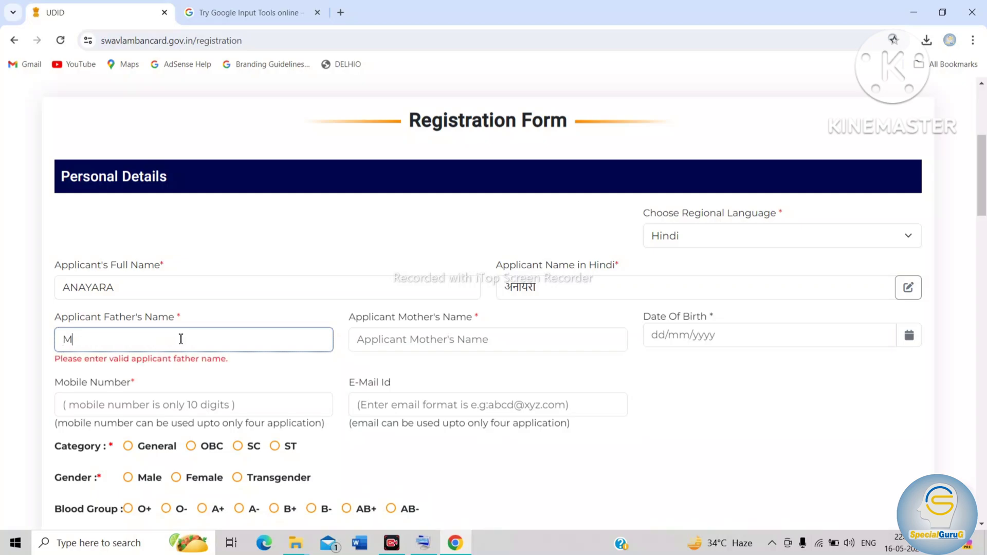
{"action": "type", "text": "ANISH"}
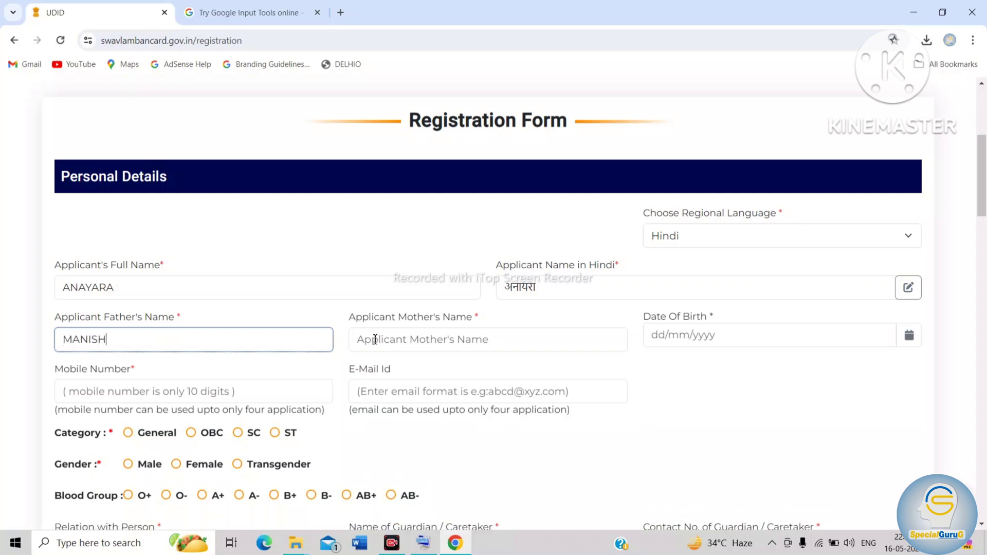
{"action": "left_click", "coordinate": [375, 339]}
{"action": "type", "text": "PRITI"}
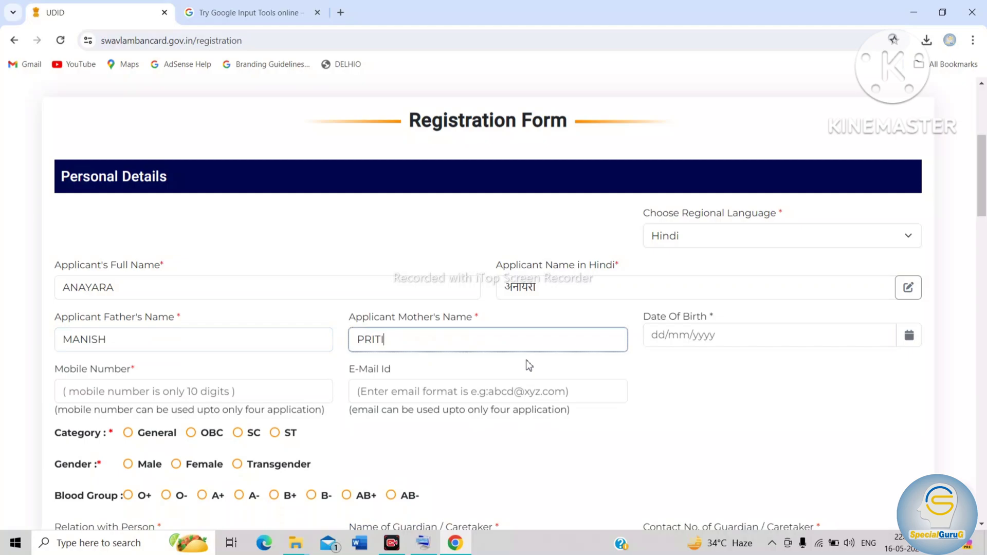
Enter the applicant's date of birth, then fill the e-mail and mobile number fields.
{"action": "left_click", "coordinate": [657, 339]}
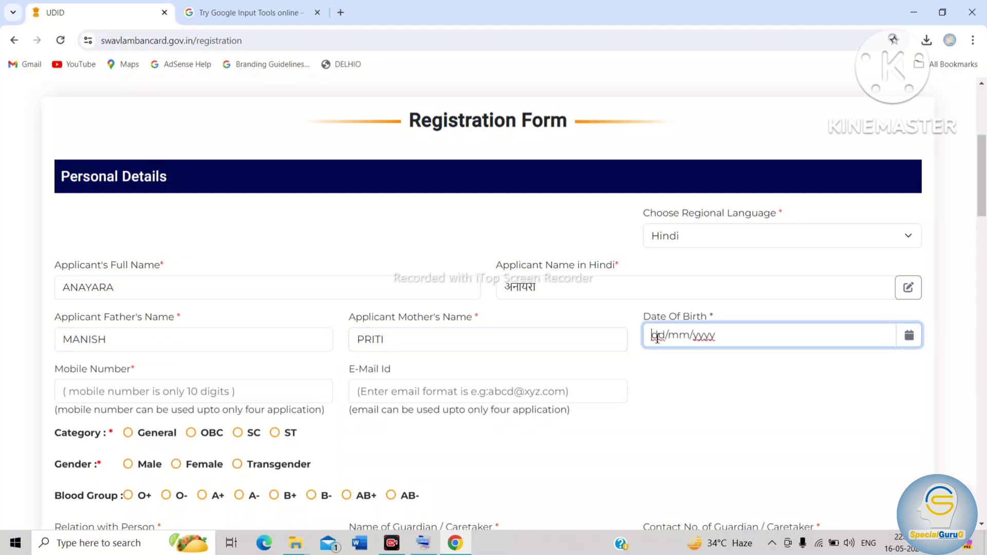
{"action": "type", "text": "10"}
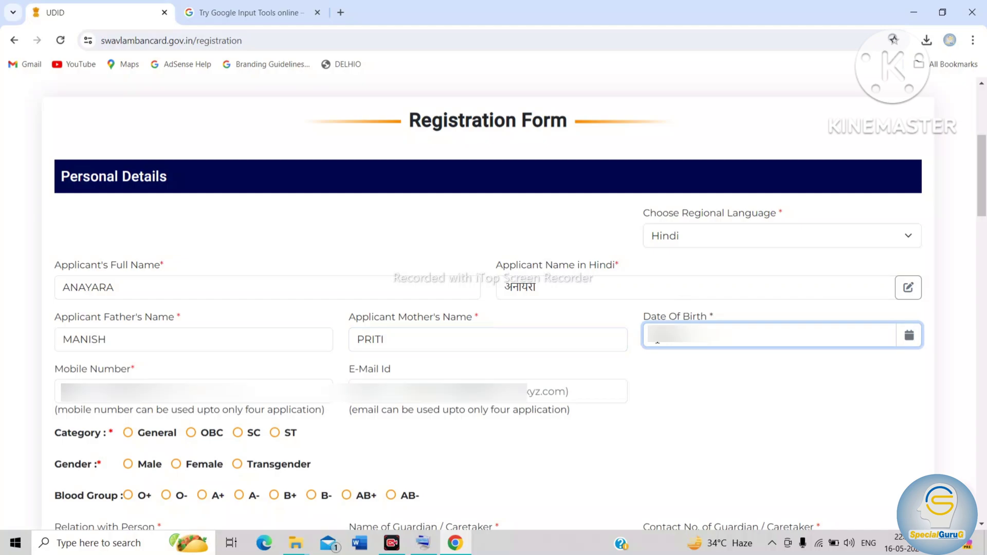
{"action": "type", "text": "2"}
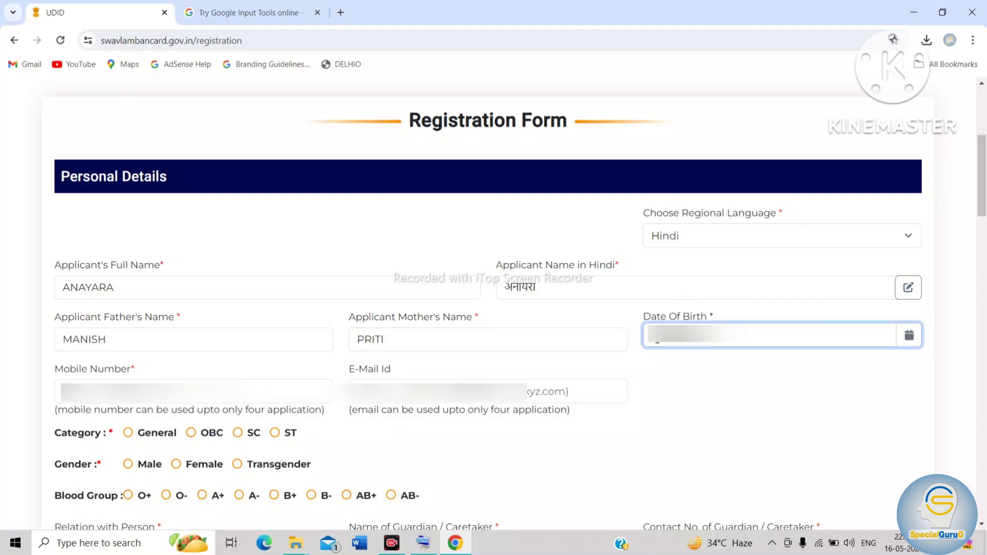
{"action": "left_click", "coordinate": [706, 385]}
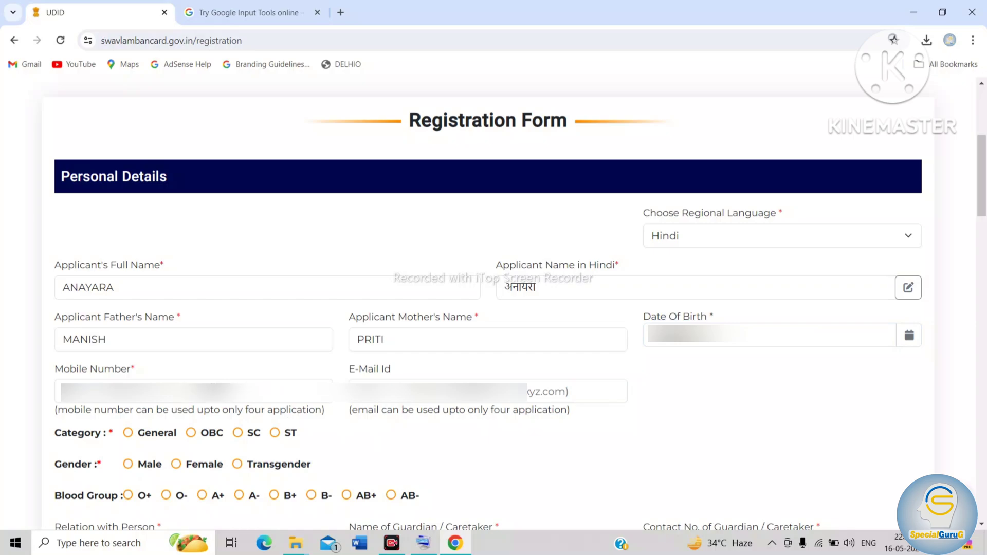
{"action": "left_click", "coordinate": [412, 392]}
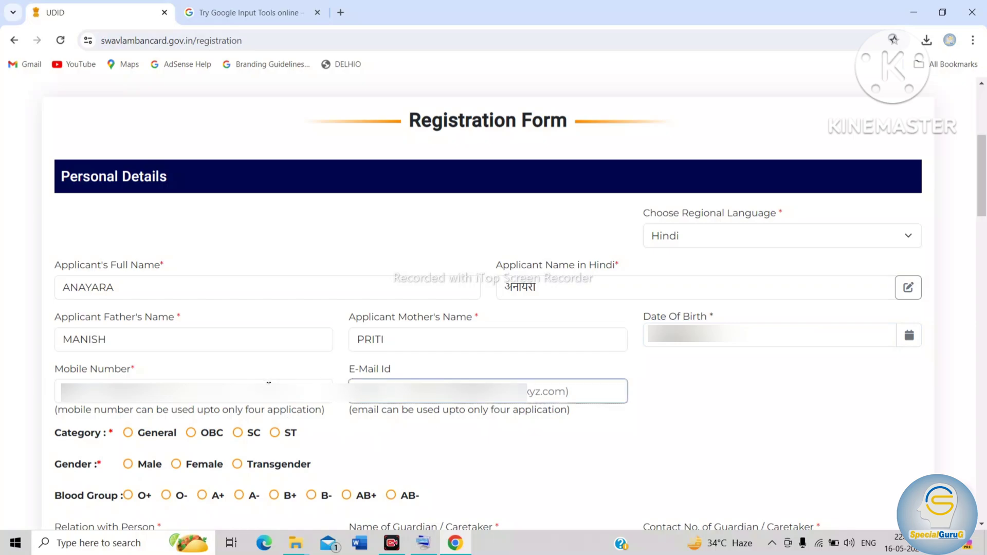
{"action": "left_click", "coordinate": [268, 383]}
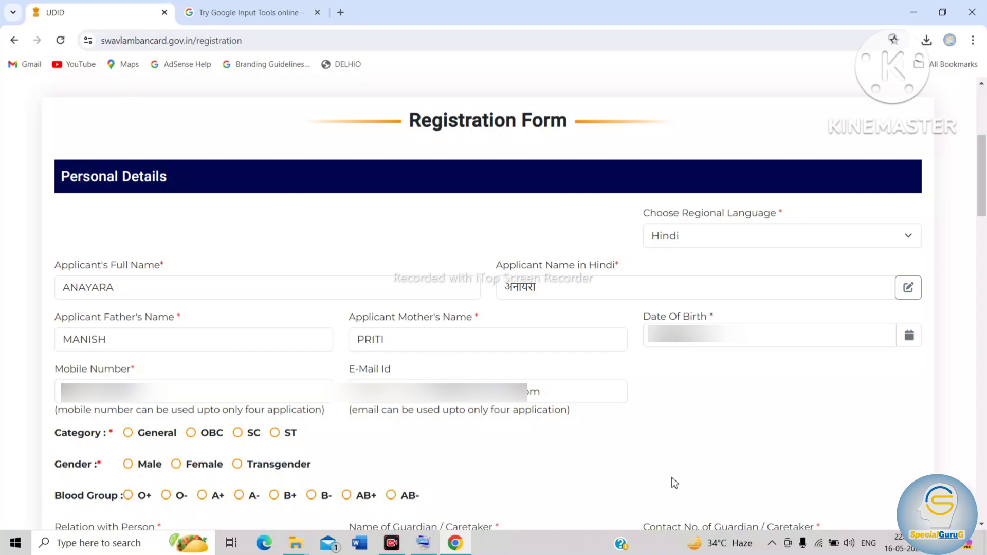
Set Relation with PWD to Self and enter the guardian's name and contact number.
{"action": "scroll", "coordinate": [797, 516], "scroll_direction": "down", "scroll_amount": 8}
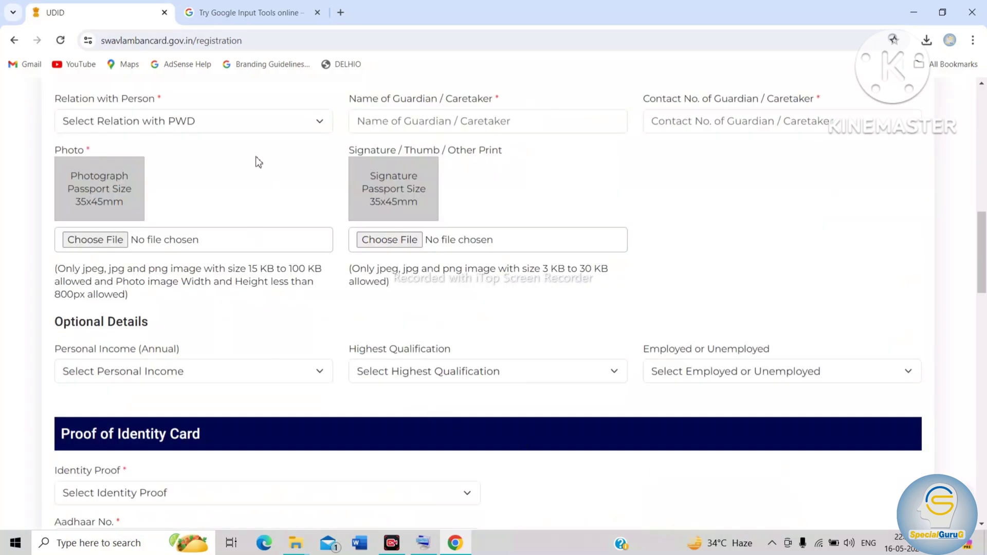
{"action": "left_click", "coordinate": [239, 122]}
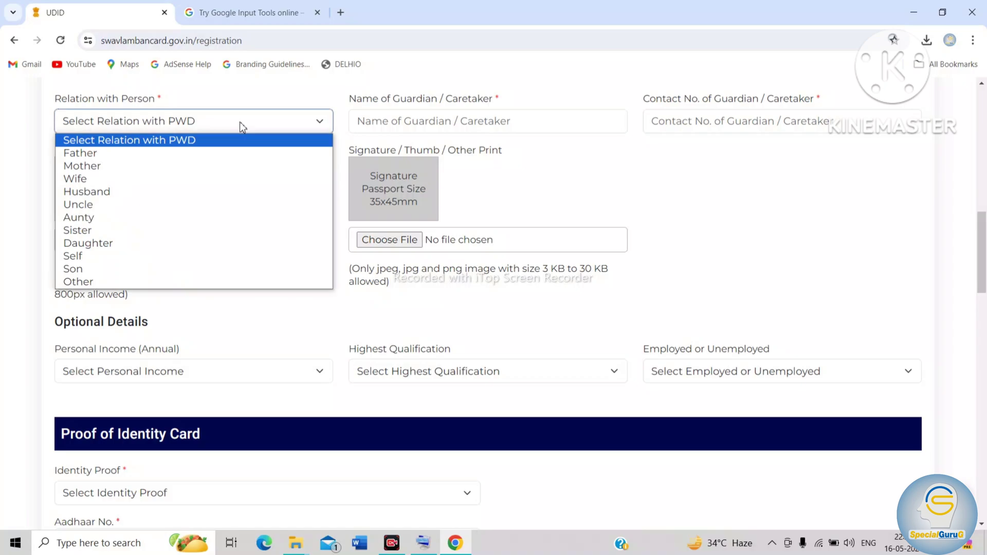
{"action": "left_click", "coordinate": [164, 261]}
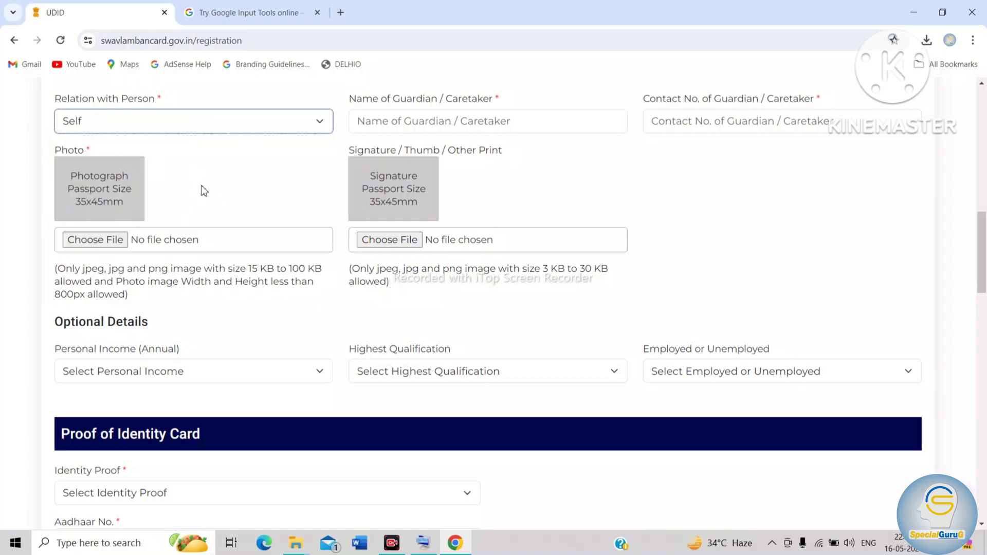
{"action": "left_click", "coordinate": [366, 124]}
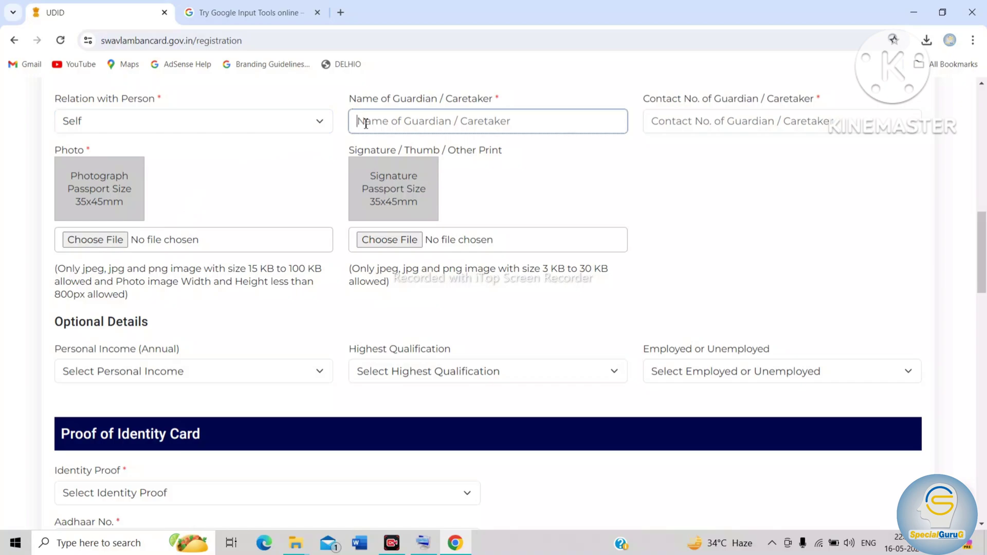
{"action": "type", "text": "M"}
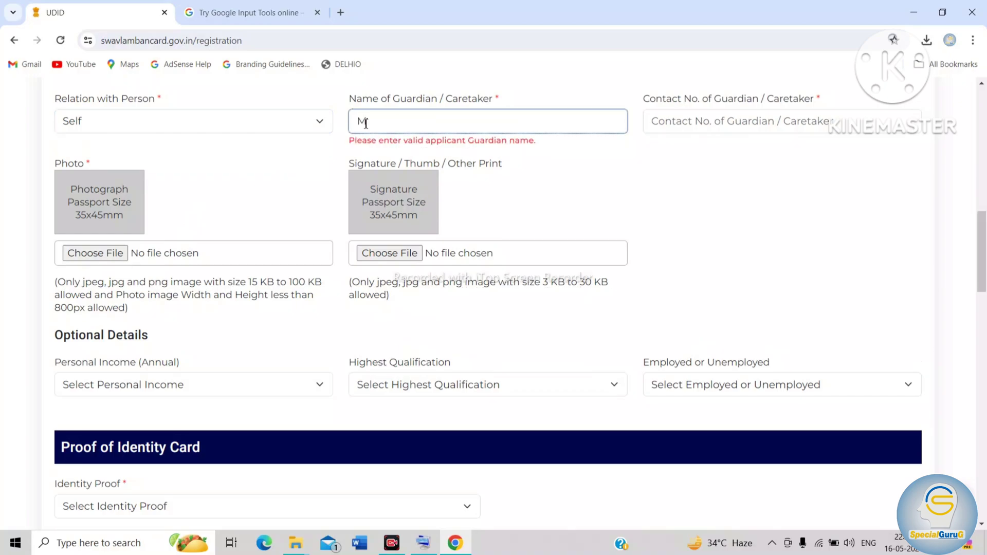
{"action": "type", "text": "ANISH"}
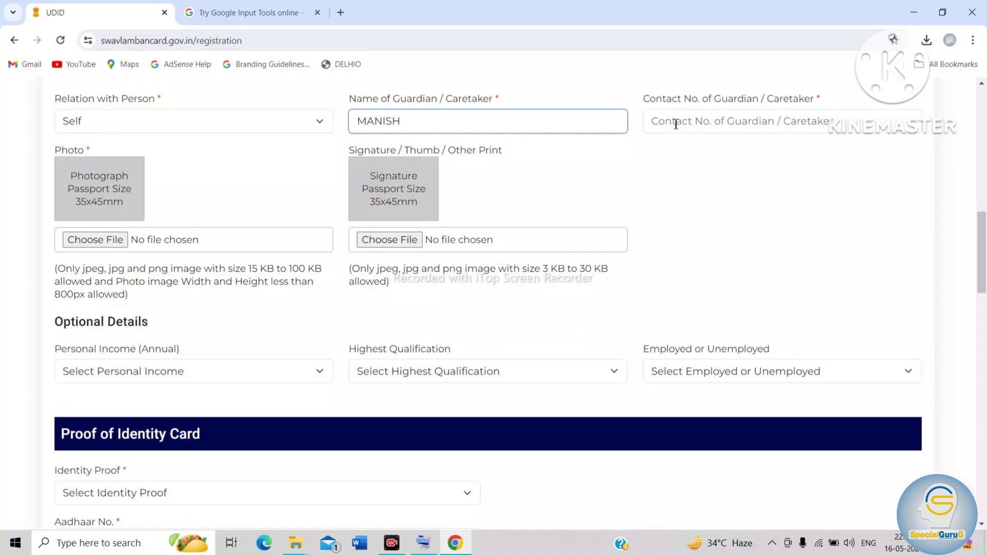
{"action": "left_click", "coordinate": [795, 518]}
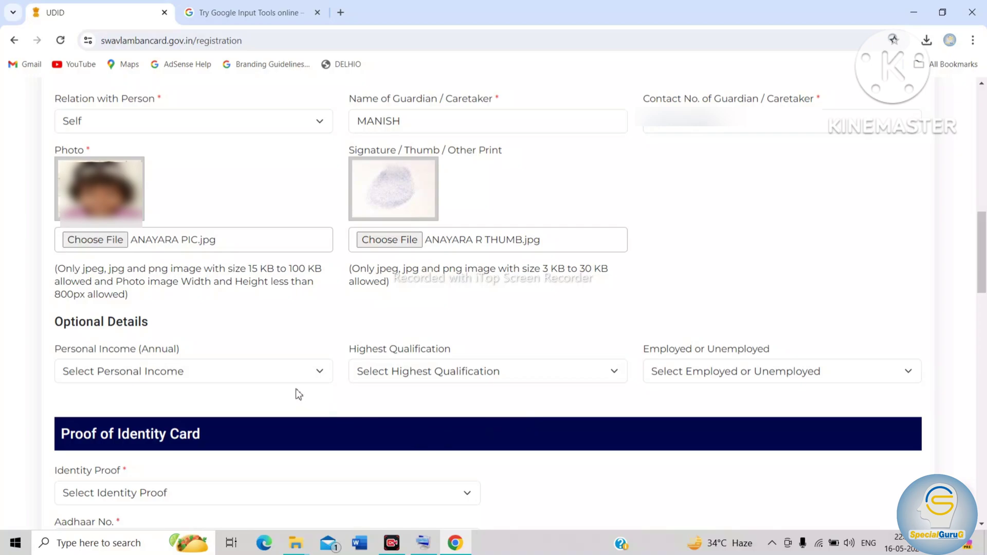
Open the Annual Personal Income dropdown.
{"action": "left_click", "coordinate": [269, 369]}
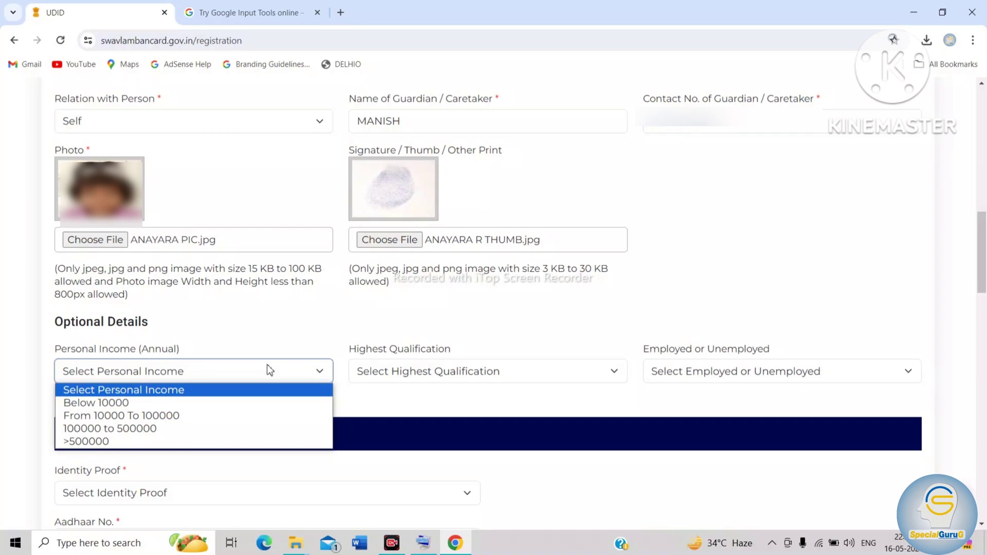
Leave income unselected; set Highest Qualification to Illiterate and employment status to Unemployed.
{"action": "left_click", "coordinate": [269, 369]}
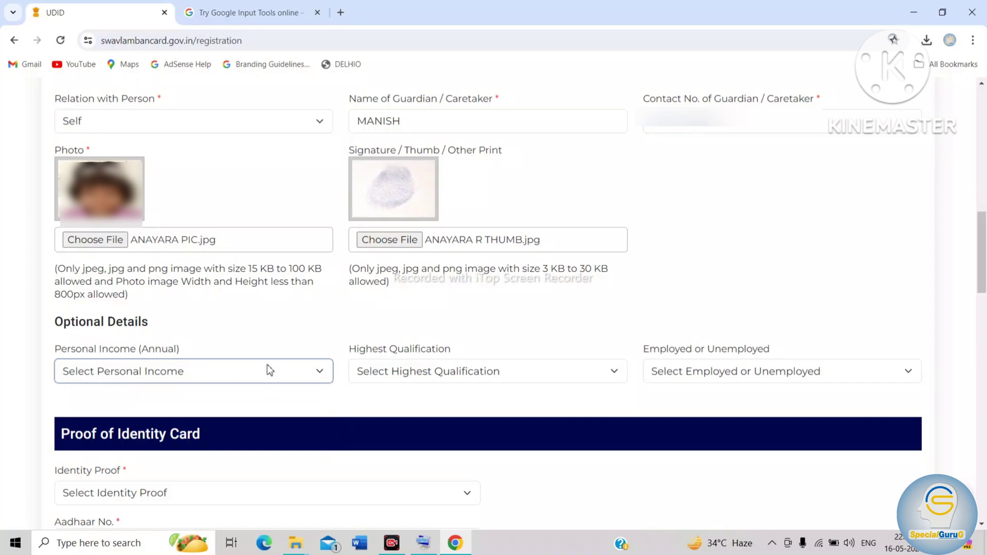
{"action": "left_click", "coordinate": [436, 381]}
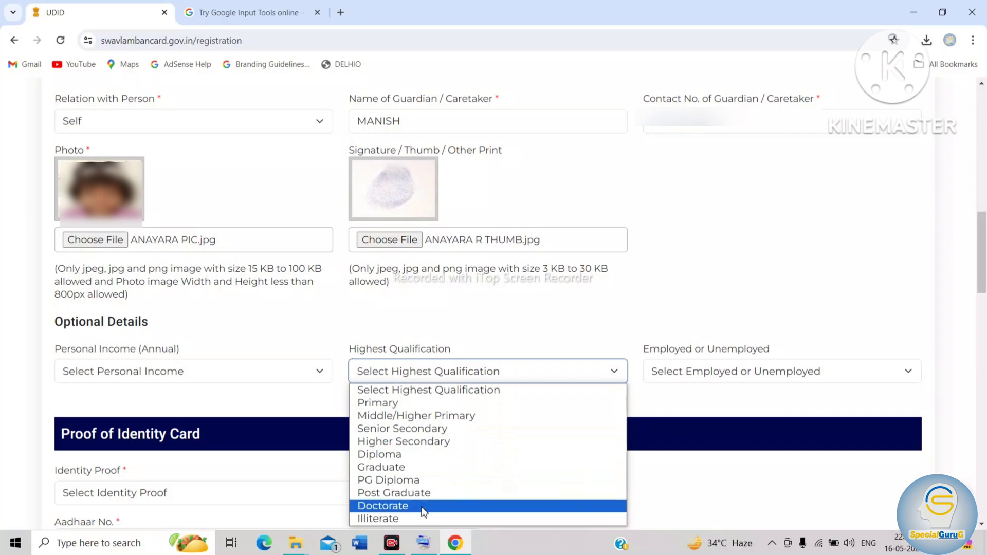
{"action": "left_click", "coordinate": [423, 521]}
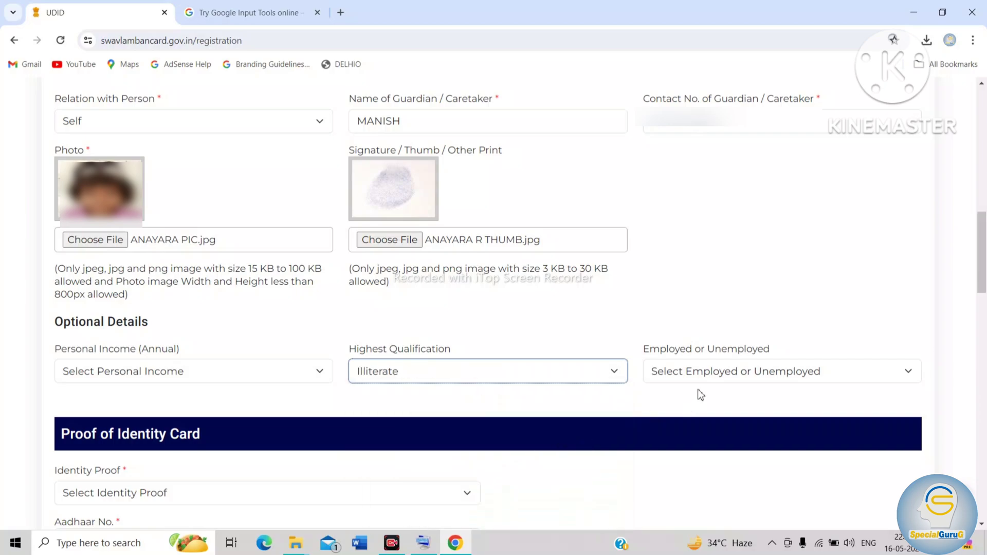
{"action": "left_click", "coordinate": [685, 374]}
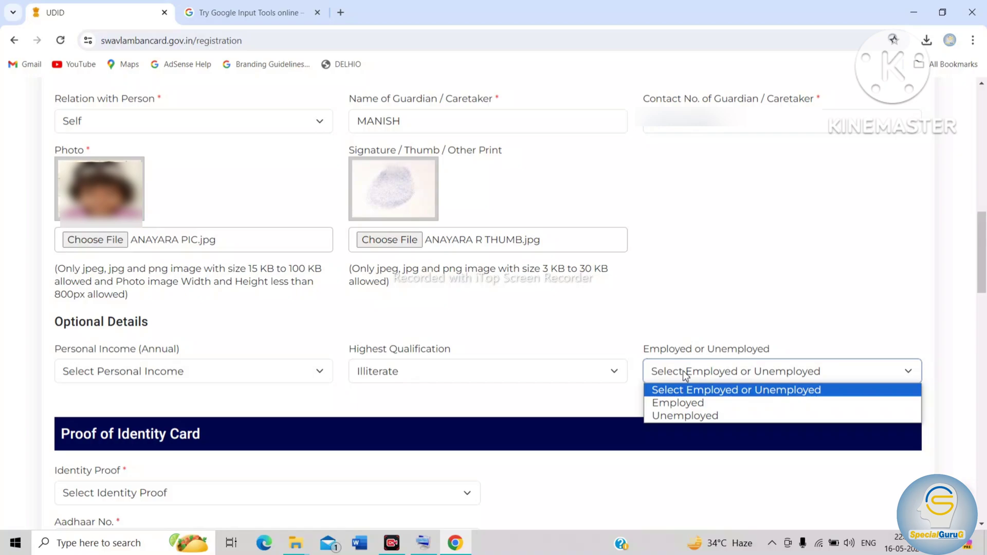
{"action": "left_click", "coordinate": [683, 416]}
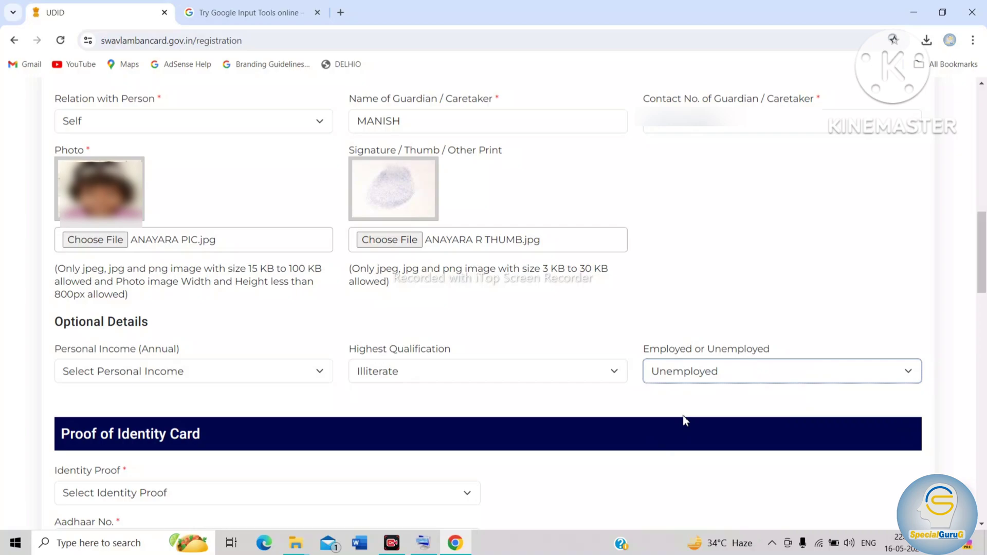
Scroll to Proof of Identity Card and open the Identity Proof list.
{"action": "scroll", "coordinate": [797, 518], "scroll_direction": "down", "scroll_amount": 5}
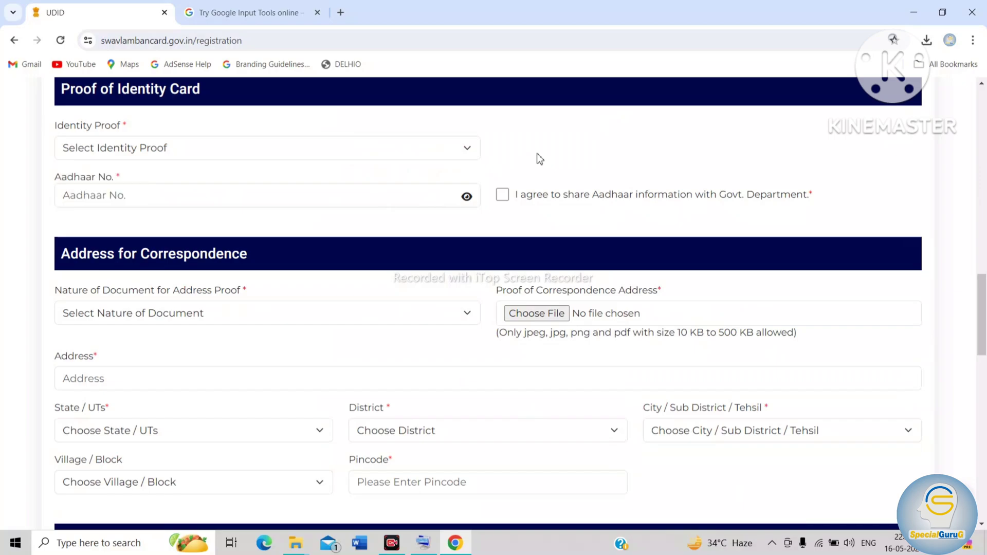
{"action": "left_click", "coordinate": [461, 149]}
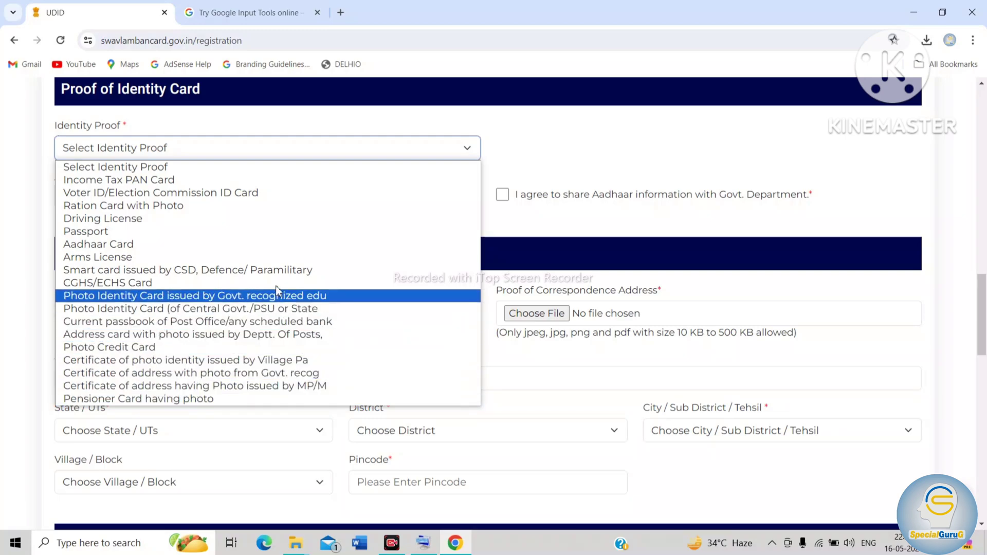
Choose Aadhaar Card as identity proof and enter the applicant's 12-digit Aadhaar number.
{"action": "left_click", "coordinate": [266, 245]}
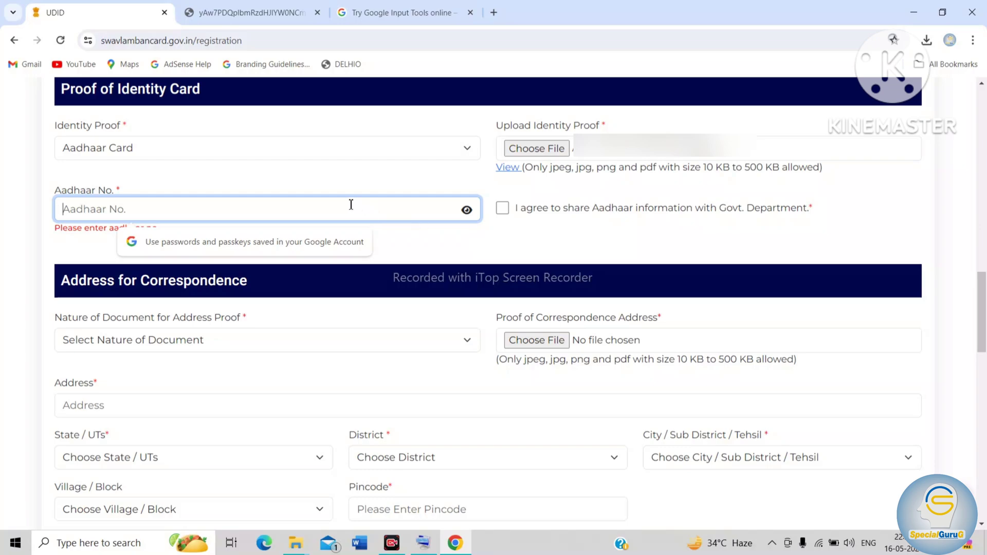
{"action": "type", "text": "12"}
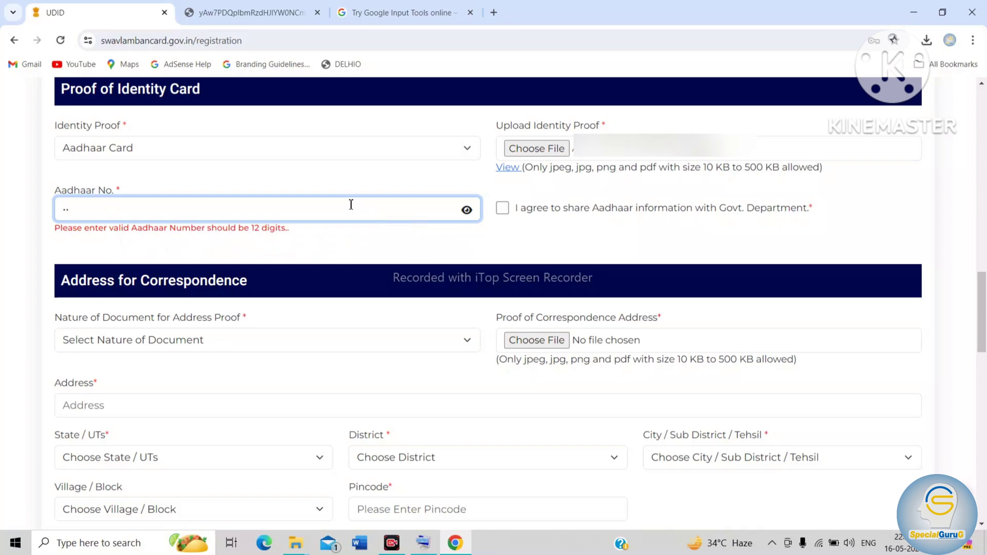
{"action": "type", "text": "3456789012"}
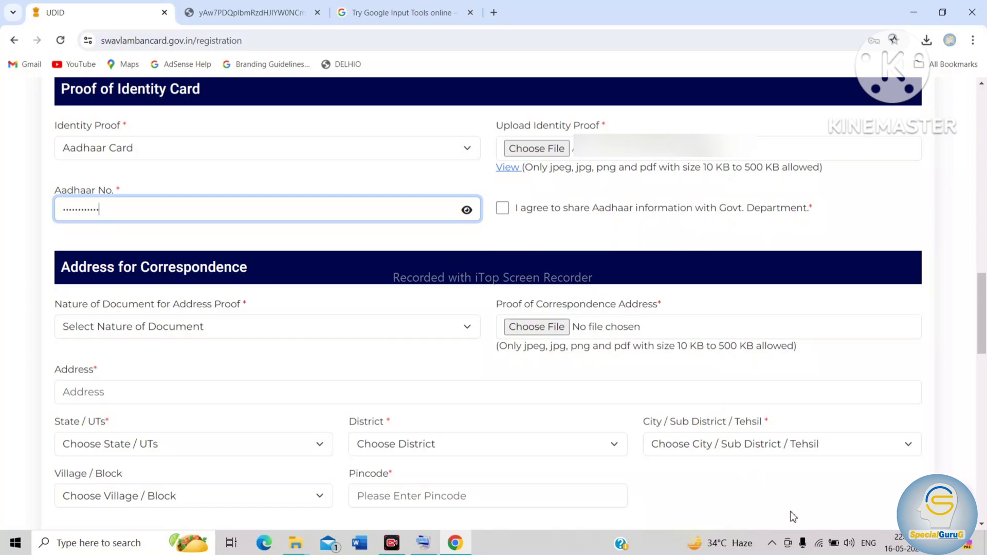
Choose Aadhaar card as the address proof document type.
{"action": "scroll", "coordinate": [794, 516], "scroll_direction": "down", "scroll_amount": 3}
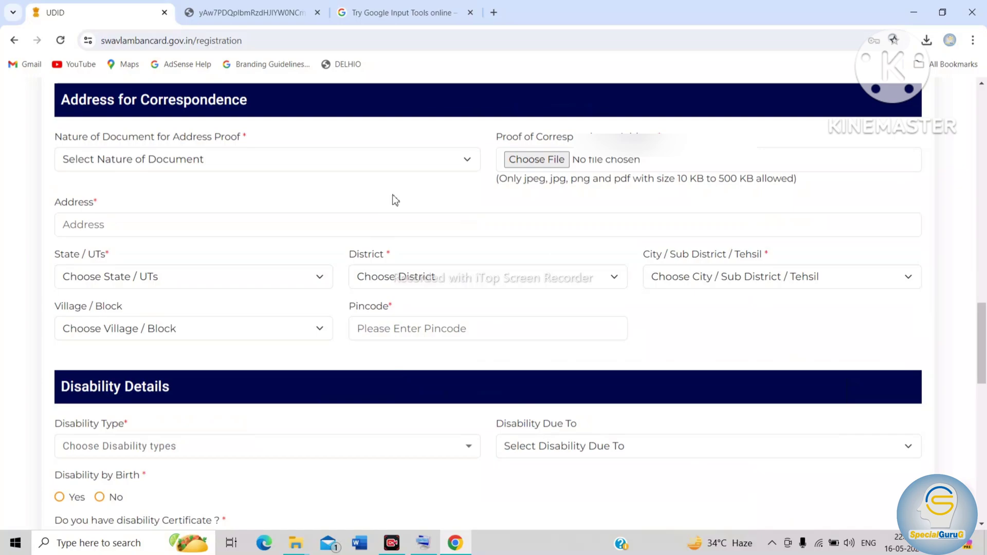
{"action": "left_click", "coordinate": [360, 162]}
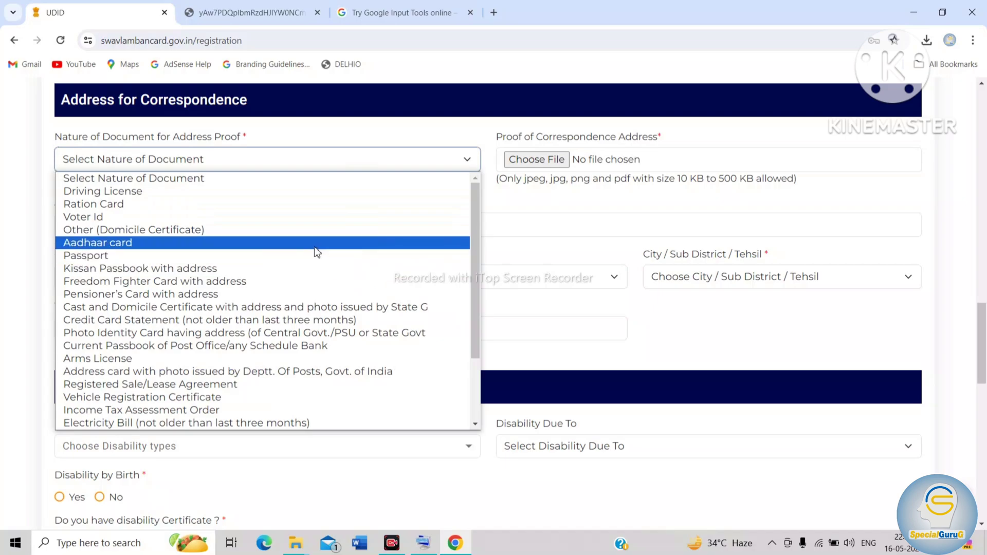
{"action": "left_click", "coordinate": [302, 253]}
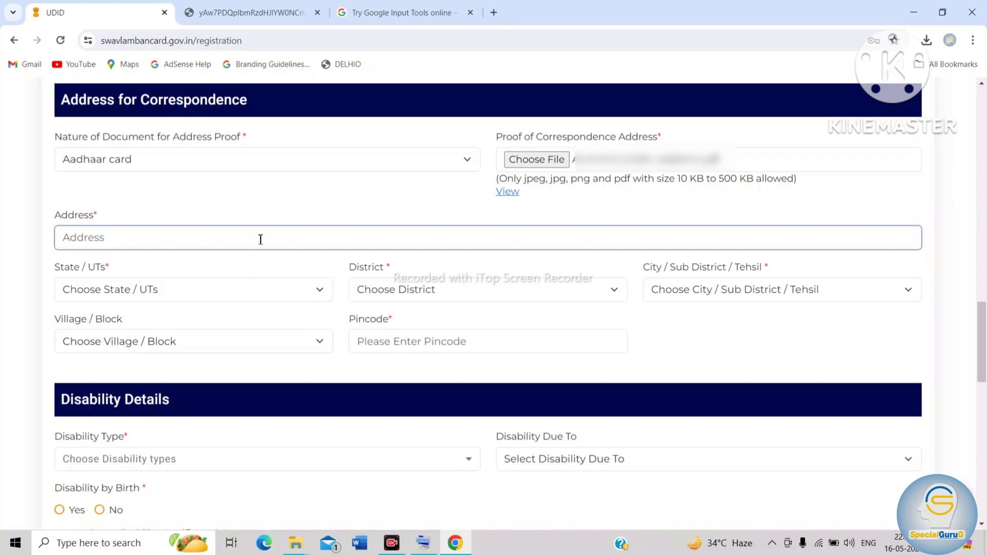
Go through the State, District, City/Tehsil and Pincode fields of the address.
{"action": "left_click", "coordinate": [274, 297]}
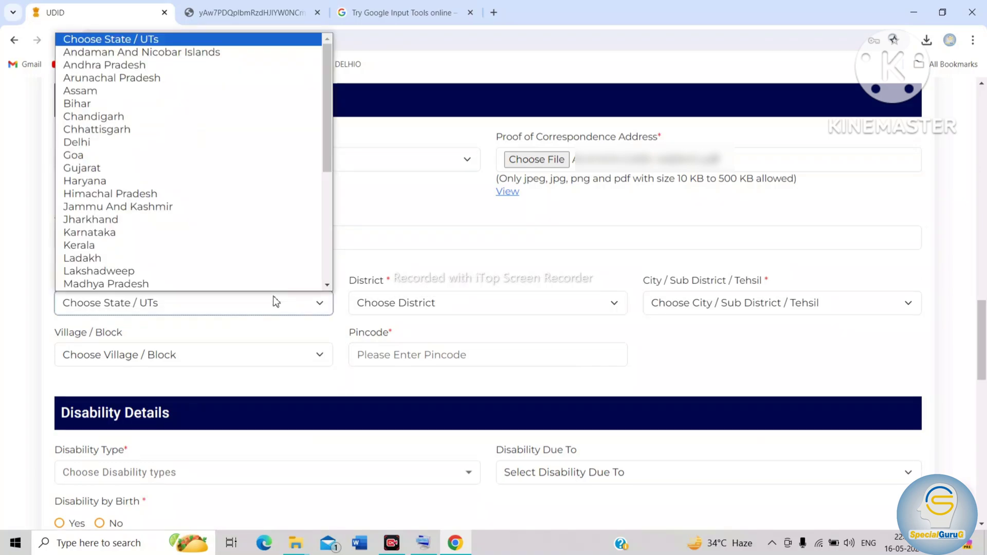
{"action": "left_click", "coordinate": [273, 302]}
{"action": "left_click", "coordinate": [396, 306]}
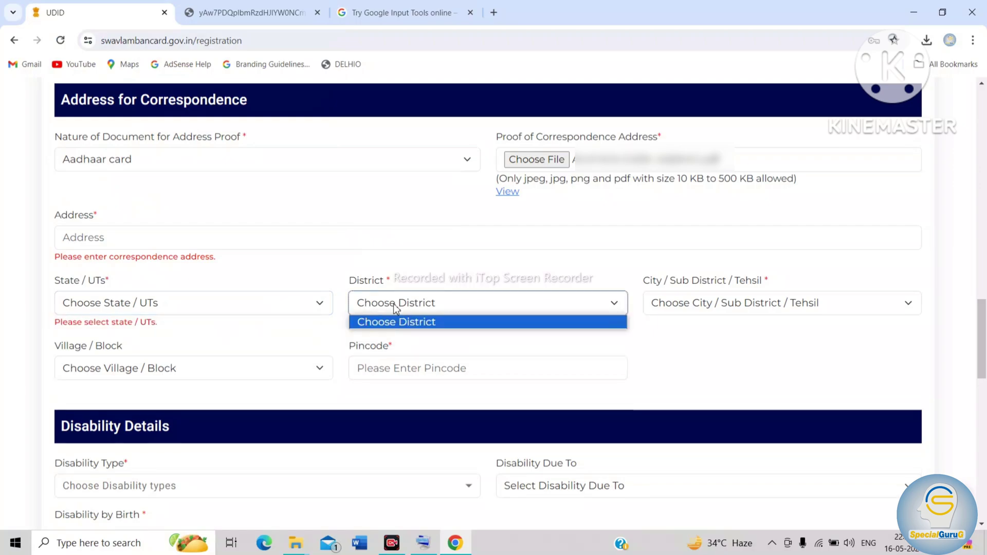
{"action": "left_click", "coordinate": [396, 307]}
{"action": "left_click", "coordinate": [669, 306]}
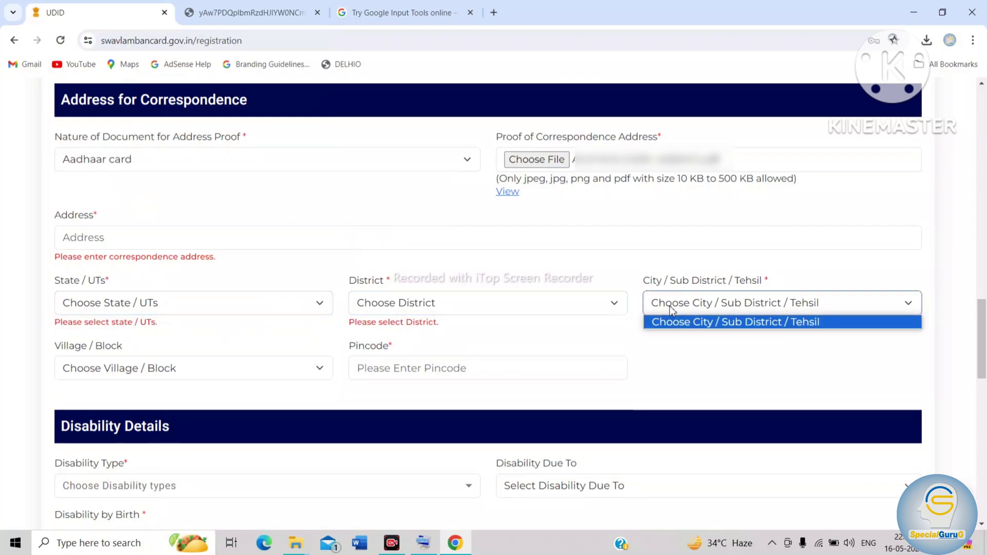
{"action": "left_click", "coordinate": [669, 305]}
{"action": "left_click", "coordinate": [402, 368]}
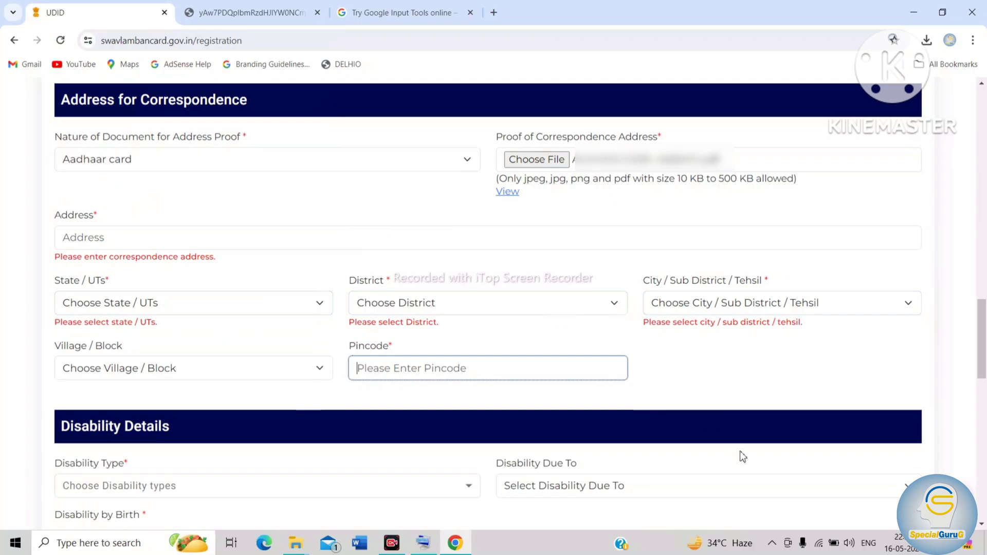
Tick Intellectual Disability as the disability type, removing the extra Muscular Dystrophy selection.
{"action": "scroll", "coordinate": [662, 424], "scroll_direction": "down", "scroll_amount": 5}
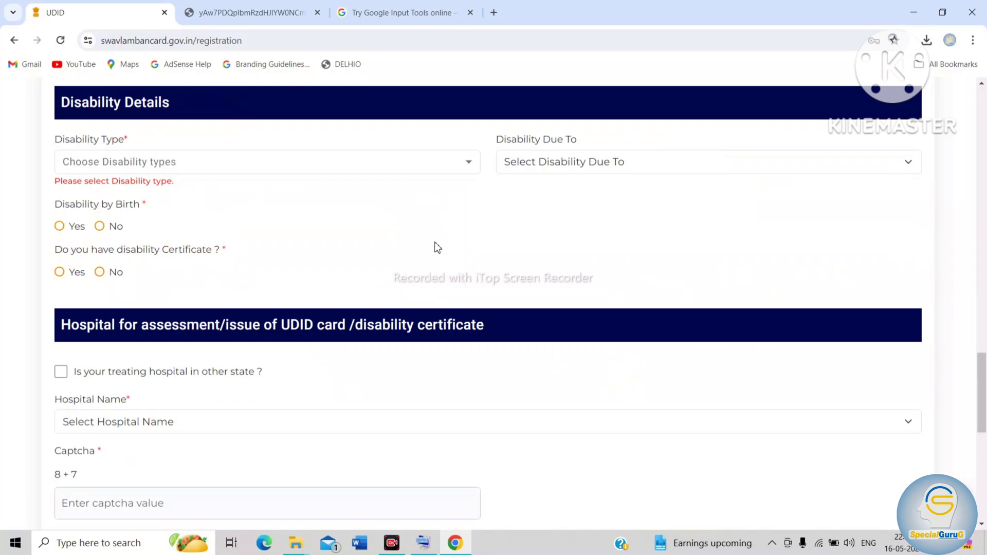
{"action": "left_click", "coordinate": [315, 170]}
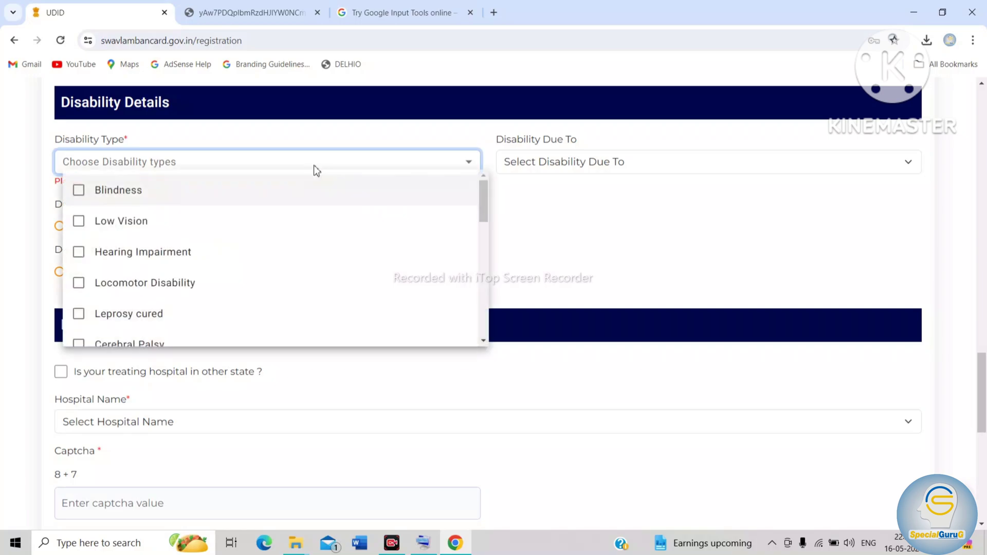
{"action": "scroll", "coordinate": [303, 263], "scroll_direction": "down", "scroll_amount": 5}
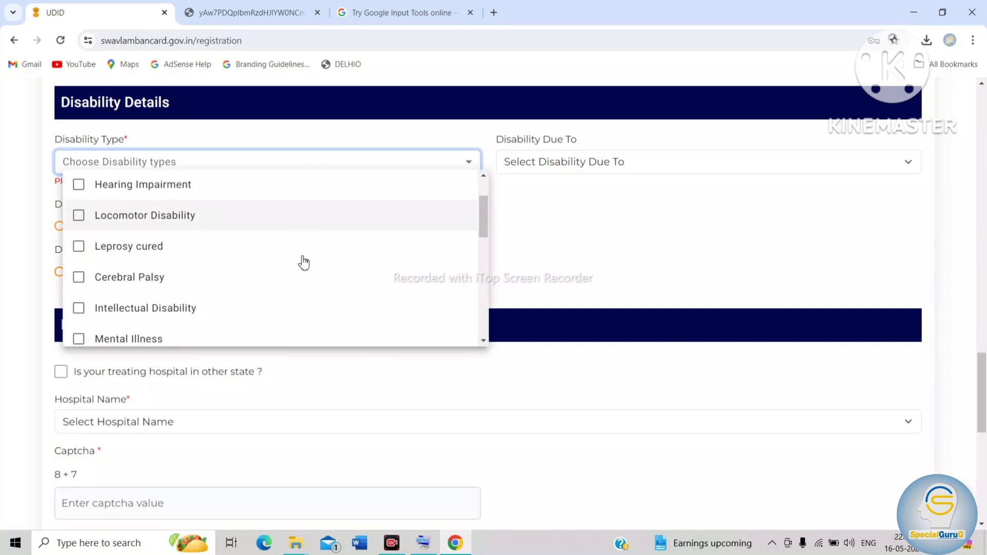
{"action": "scroll", "coordinate": [304, 263], "scroll_direction": "down", "scroll_amount": 4}
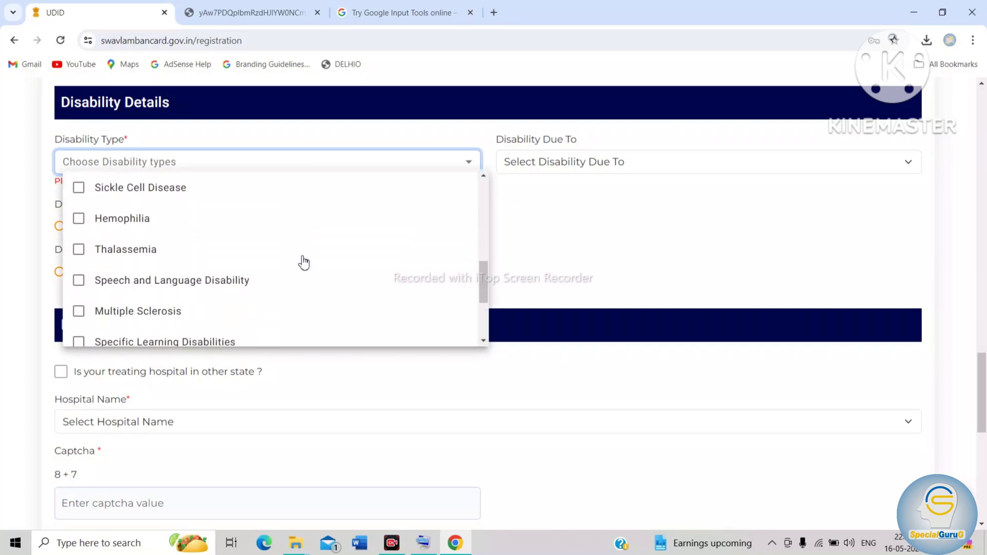
{"action": "scroll", "coordinate": [304, 263], "scroll_direction": "up", "scroll_amount": 4}
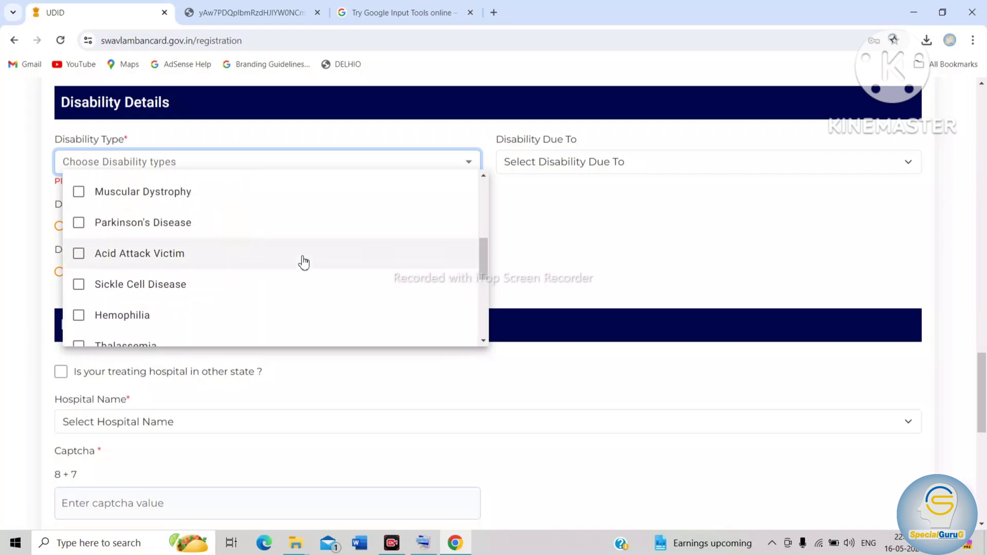
{"action": "scroll", "coordinate": [304, 263], "scroll_direction": "up", "scroll_amount": 2}
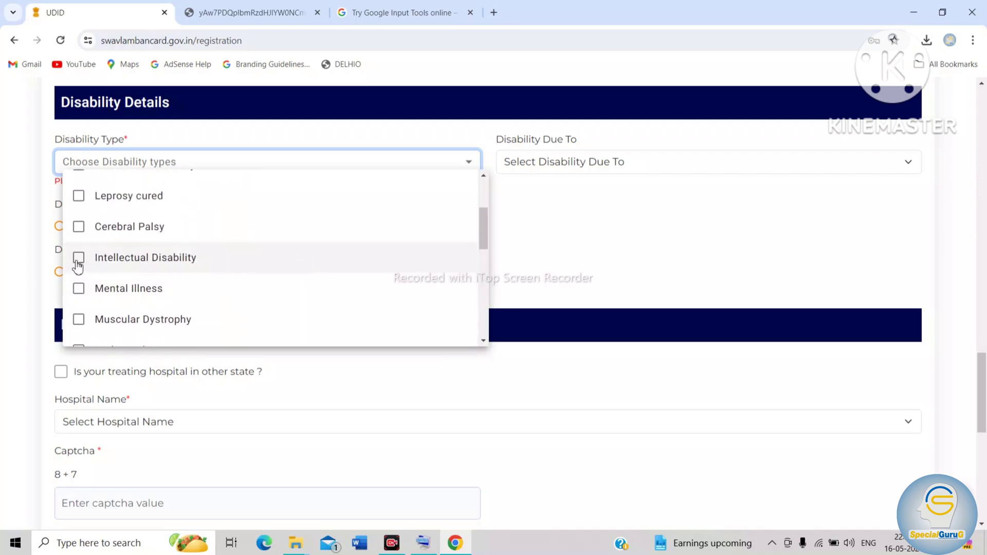
{"action": "left_click", "coordinate": [78, 263]}
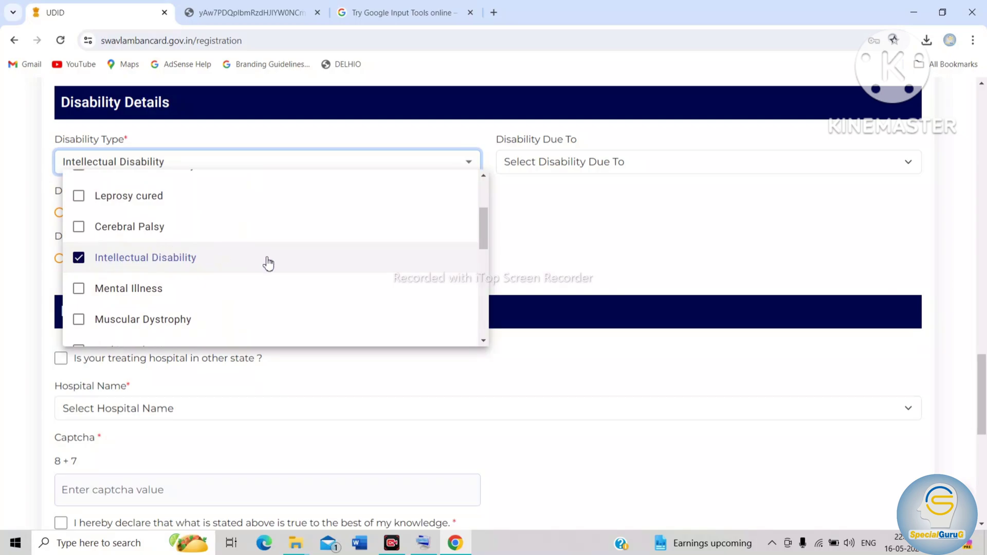
{"action": "scroll", "coordinate": [265, 262], "scroll_direction": "down", "scroll_amount": 1}
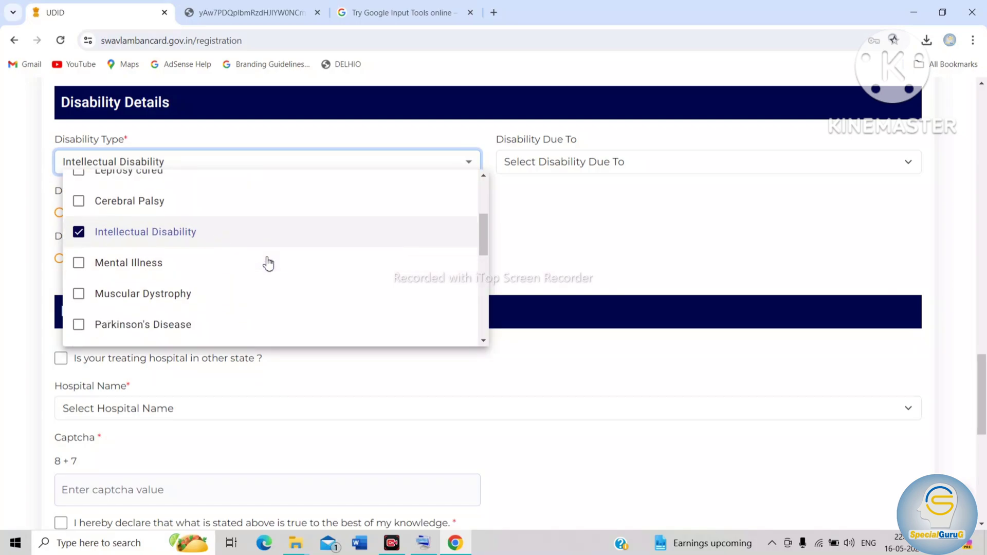
{"action": "left_click", "coordinate": [78, 283]}
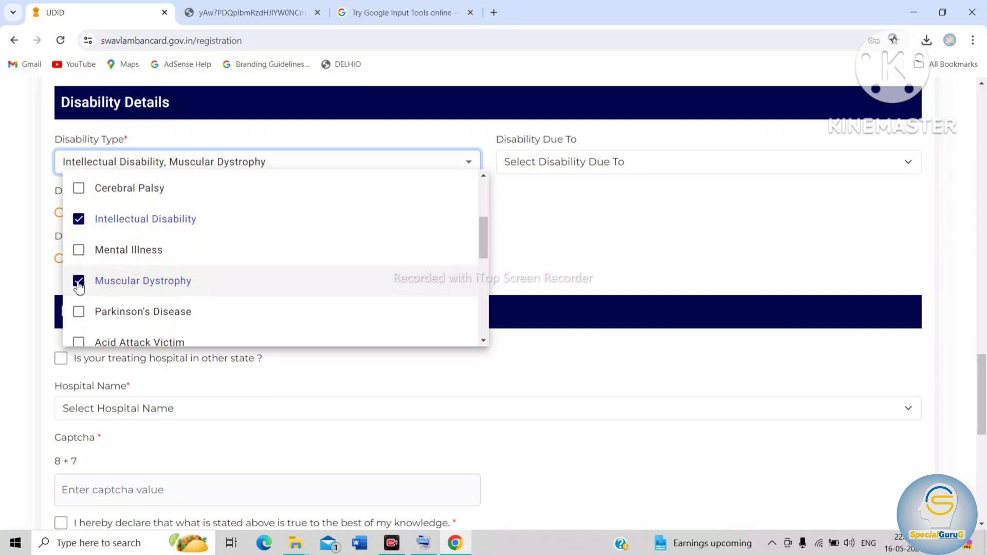
{"action": "left_click", "coordinate": [78, 286]}
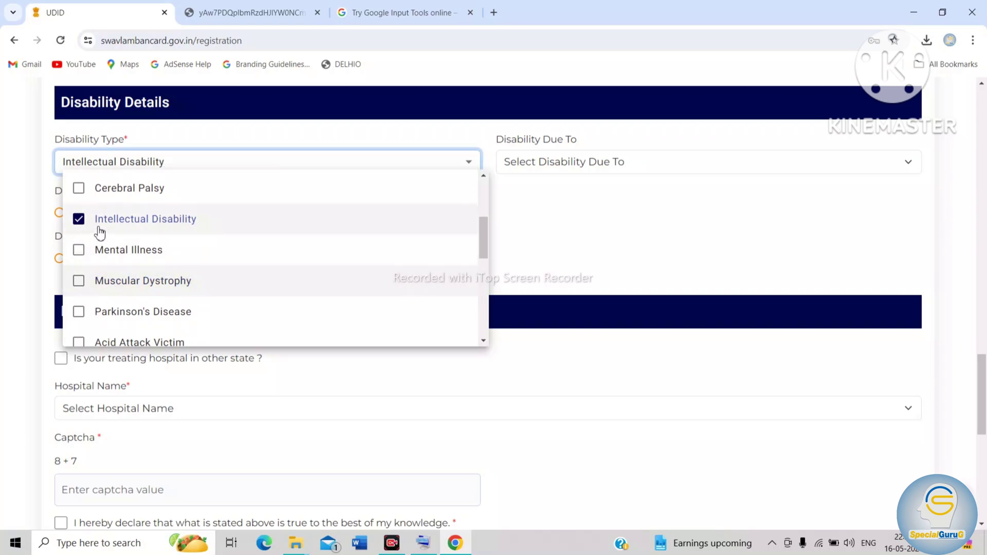
{"action": "left_click", "coordinate": [563, 218]}
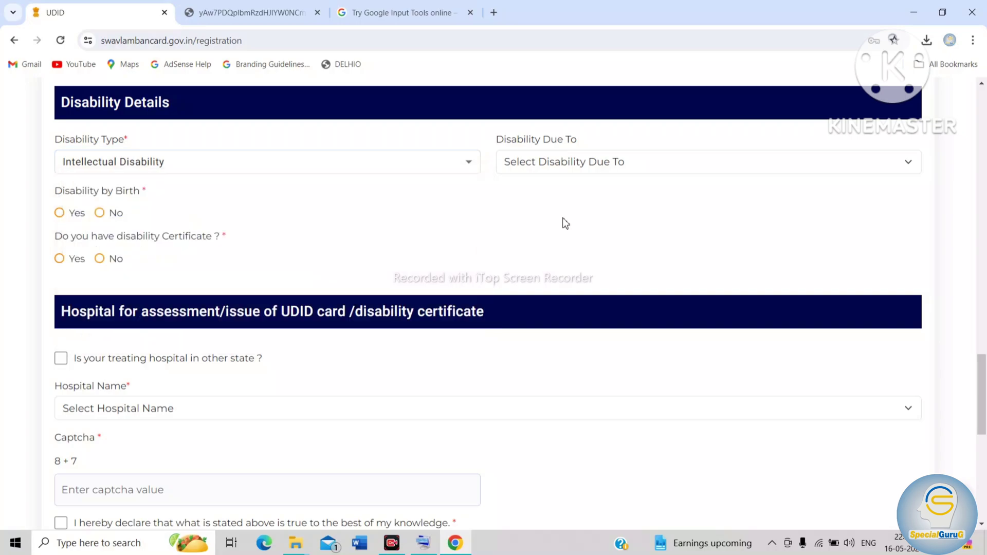
Set Disability Due To as Congenital and answer Yes to Disability by Birth.
{"action": "left_click", "coordinate": [541, 160]}
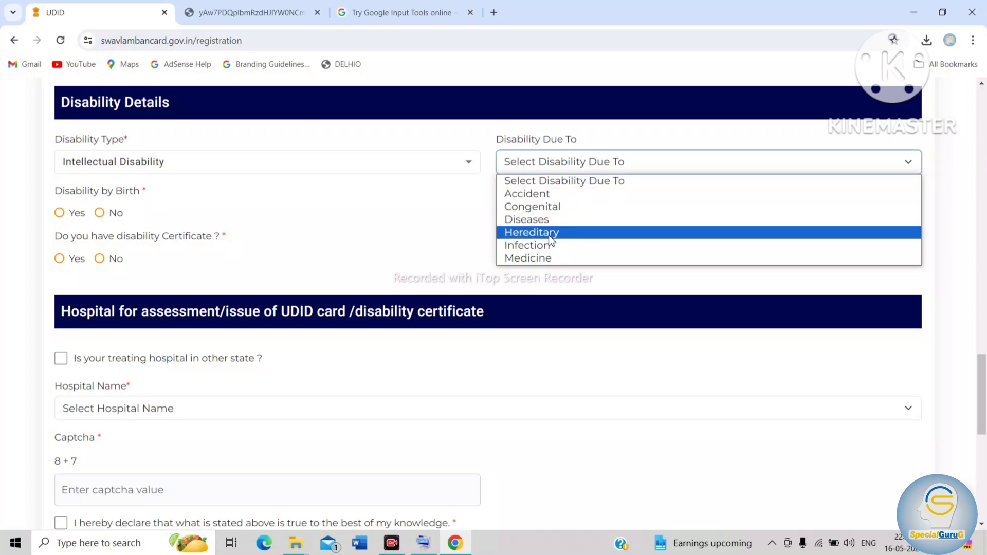
{"action": "left_click", "coordinate": [541, 207]}
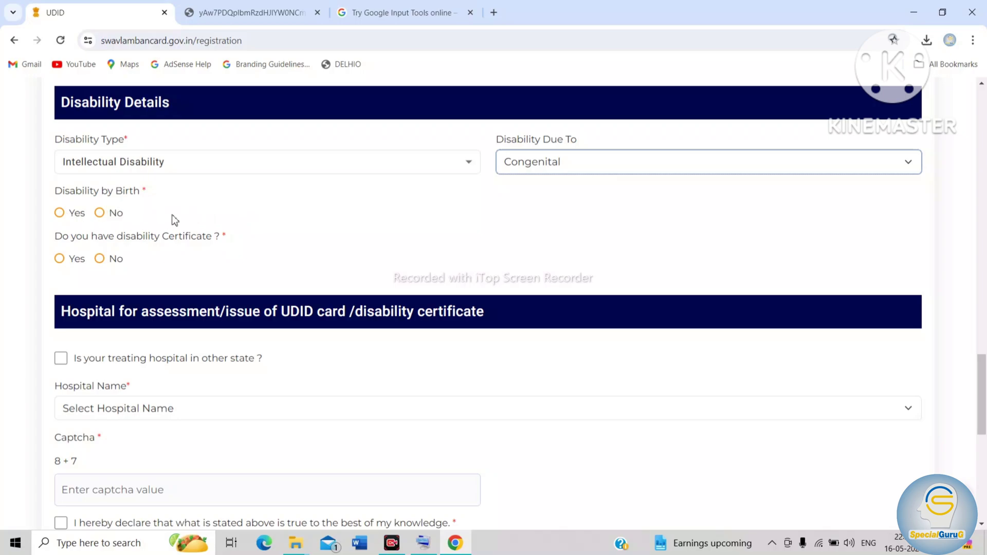
{"action": "left_click", "coordinate": [56, 212]}
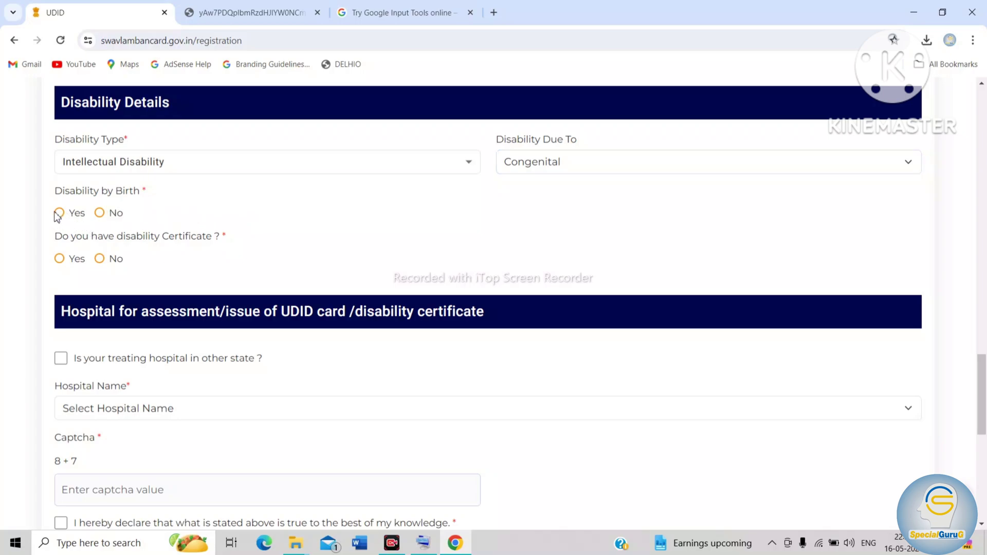
{"action": "left_click", "coordinate": [58, 214]}
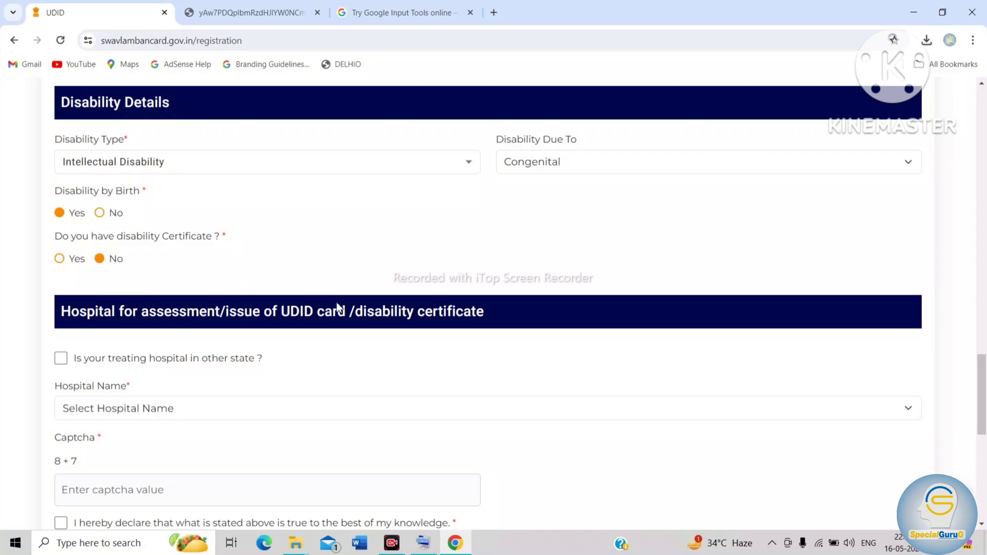
Scroll the registration form down to the 'Hospital for assessment/issue of UDID card' section.
{"action": "scroll", "coordinate": [337, 307], "scroll_direction": "down", "scroll_amount": 3}
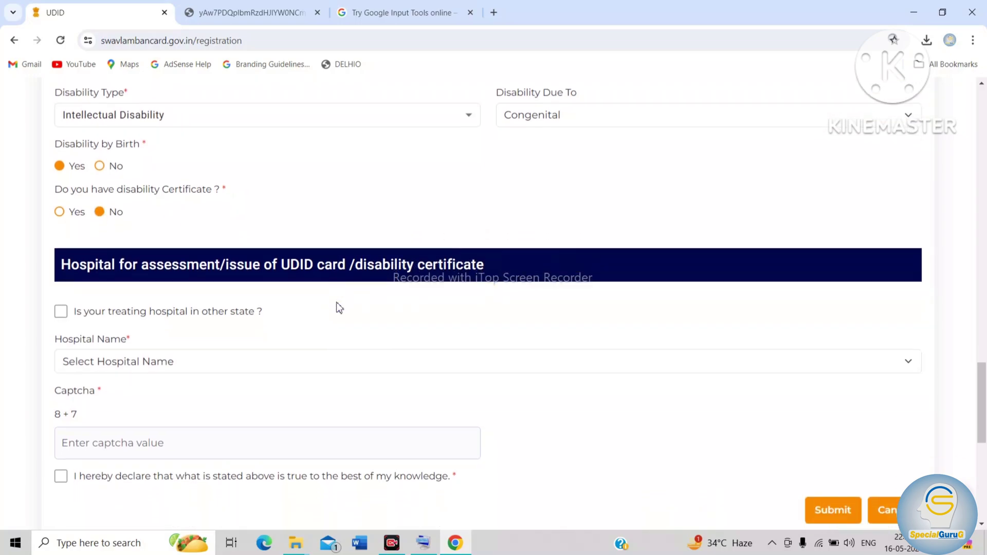
{"action": "scroll", "coordinate": [337, 303], "scroll_direction": "down", "scroll_amount": 2}
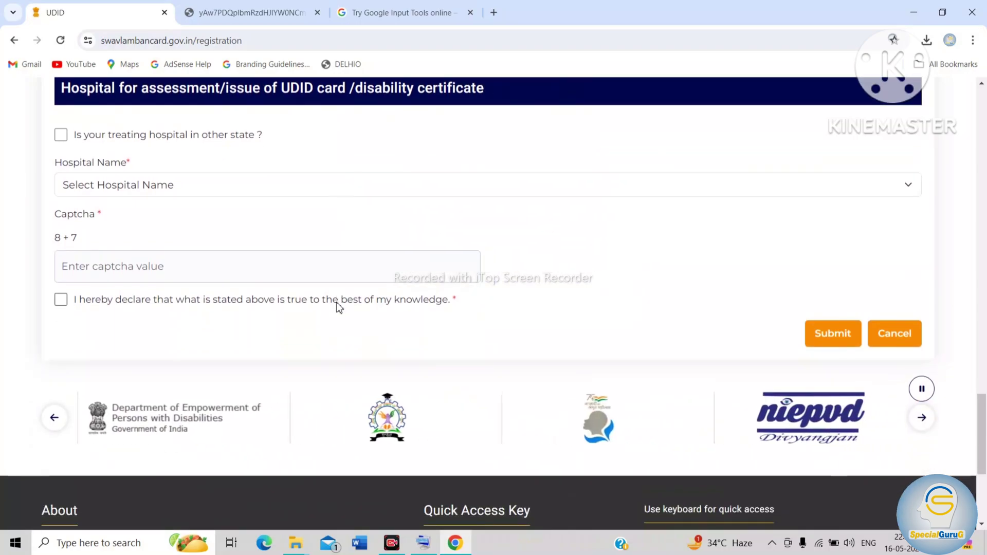
{"action": "scroll", "coordinate": [337, 304], "scroll_direction": "up", "scroll_amount": 1}
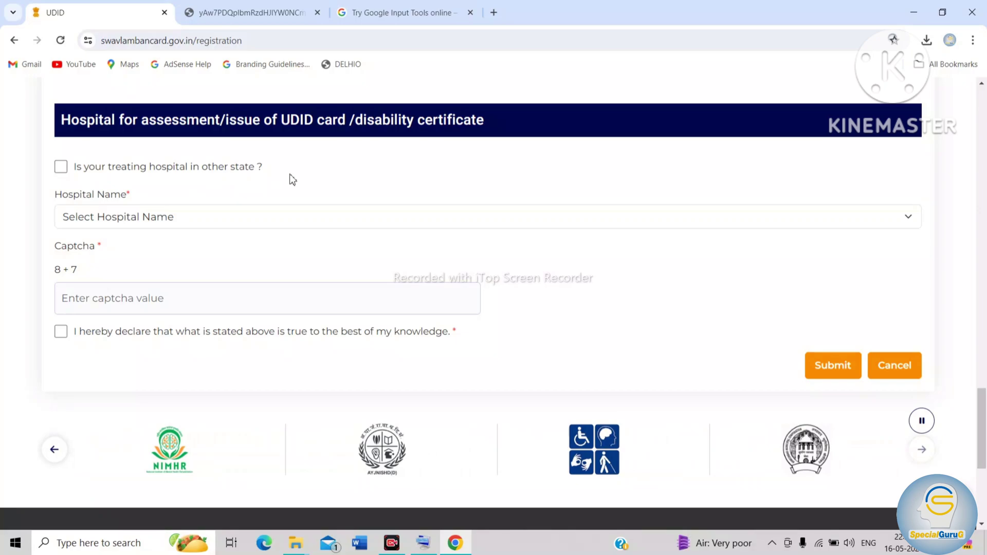
Select 'Chacha Nehru Bal Chikitsalaya' from the Hospital Name list.
{"action": "left_click", "coordinate": [278, 221]}
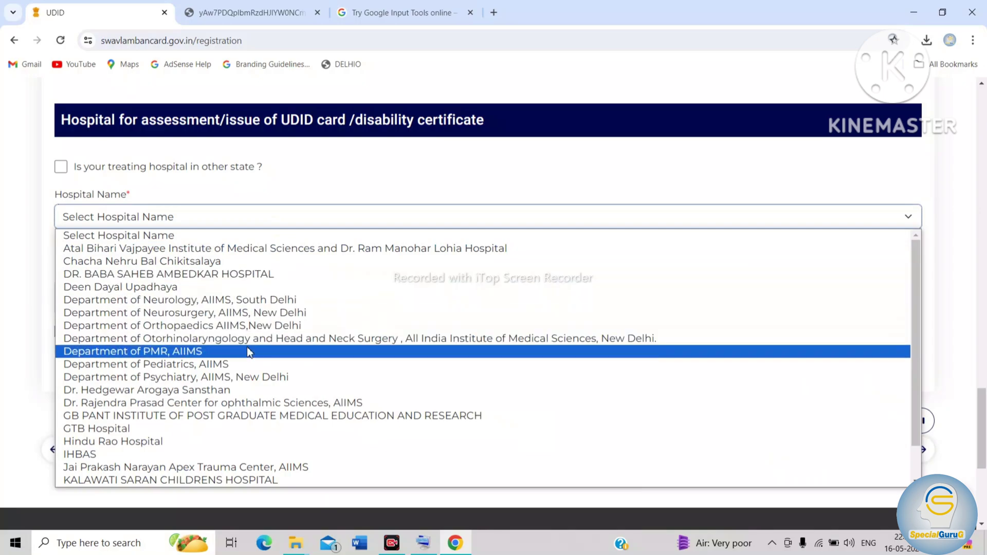
{"action": "scroll", "coordinate": [248, 349], "scroll_direction": "down", "scroll_amount": 1}
{"action": "scroll", "coordinate": [249, 352], "scroll_direction": "up", "scroll_amount": 1}
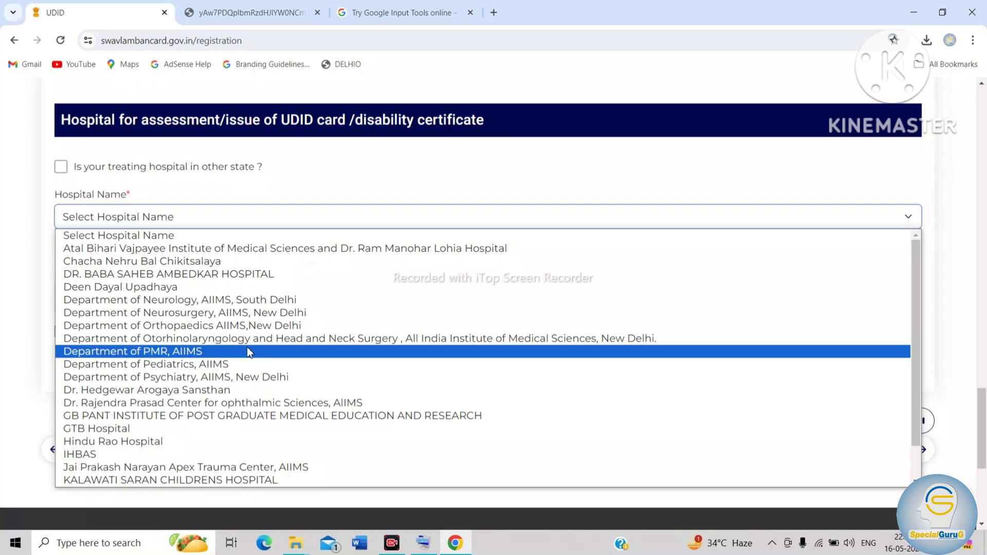
{"action": "left_click", "coordinate": [214, 262]}
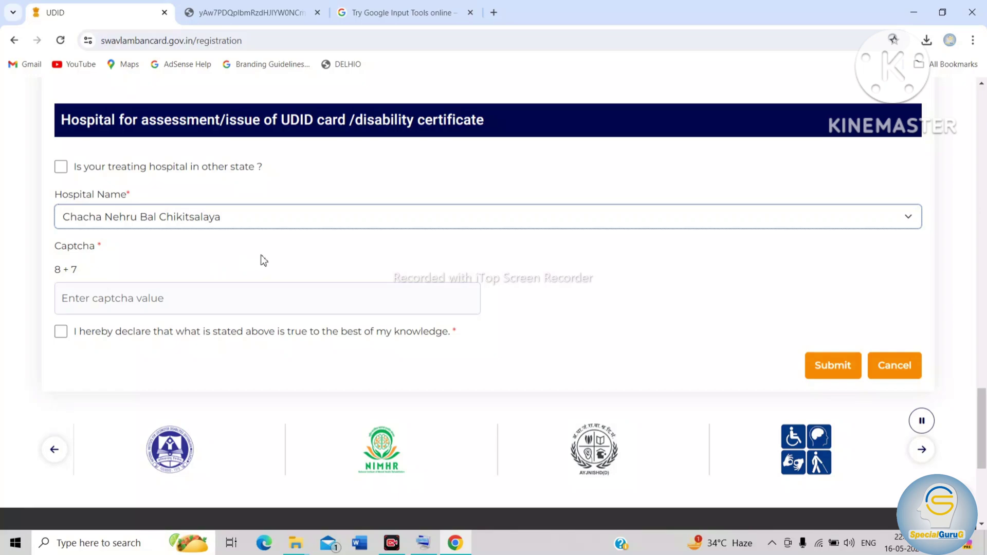
Enter 15 as the answer to the 8 + 7 captcha.
{"action": "left_click", "coordinate": [190, 306]}
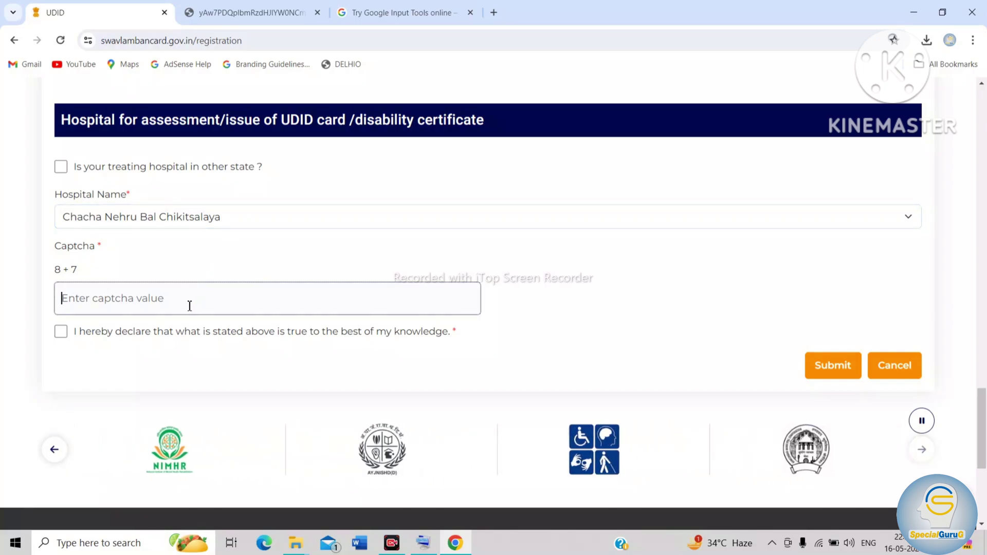
{"action": "type", "text": "15"}
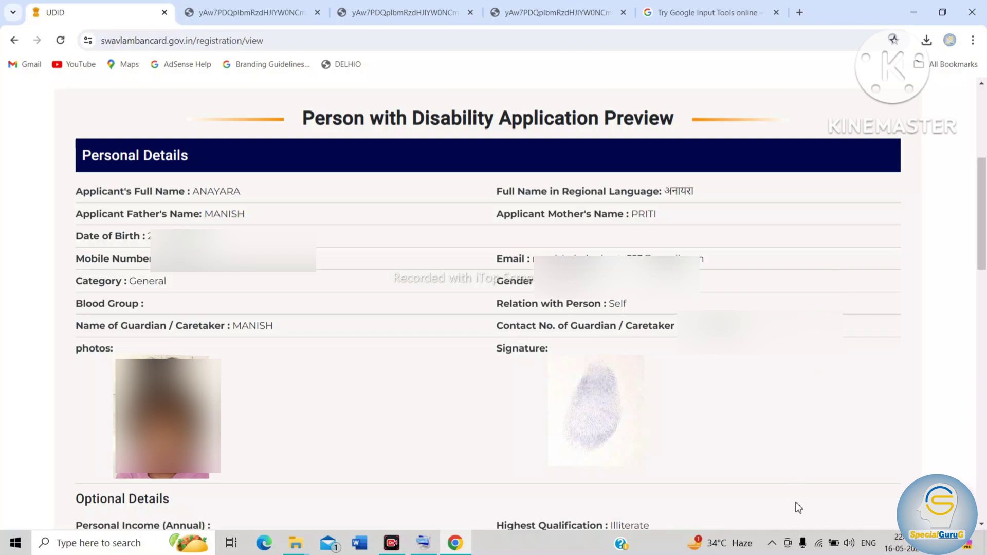
Confirm the previewed application from the bottom of the preview page.
{"action": "scroll", "coordinate": [798, 520], "scroll_direction": "down", "scroll_amount": 15}
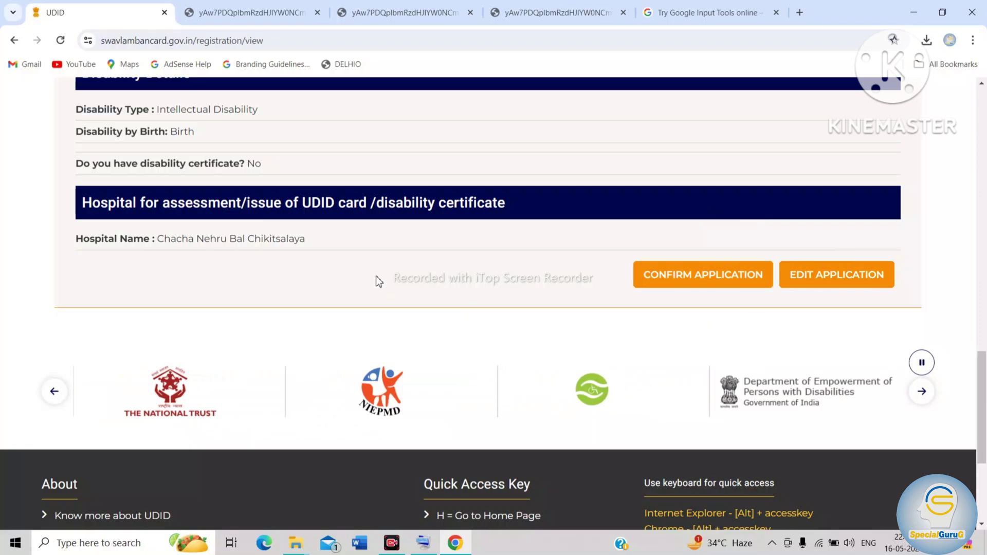
{"action": "left_click", "coordinate": [702, 280]}
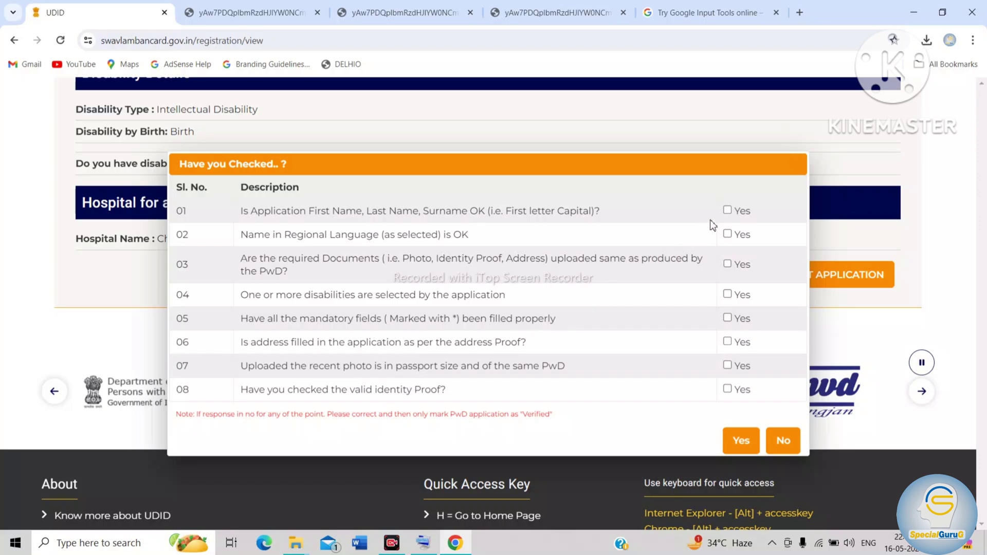
Tick Yes on all eight checks (names, documents, disability, fields, address, photo, ID) and submit.
{"action": "left_click", "coordinate": [727, 211]}
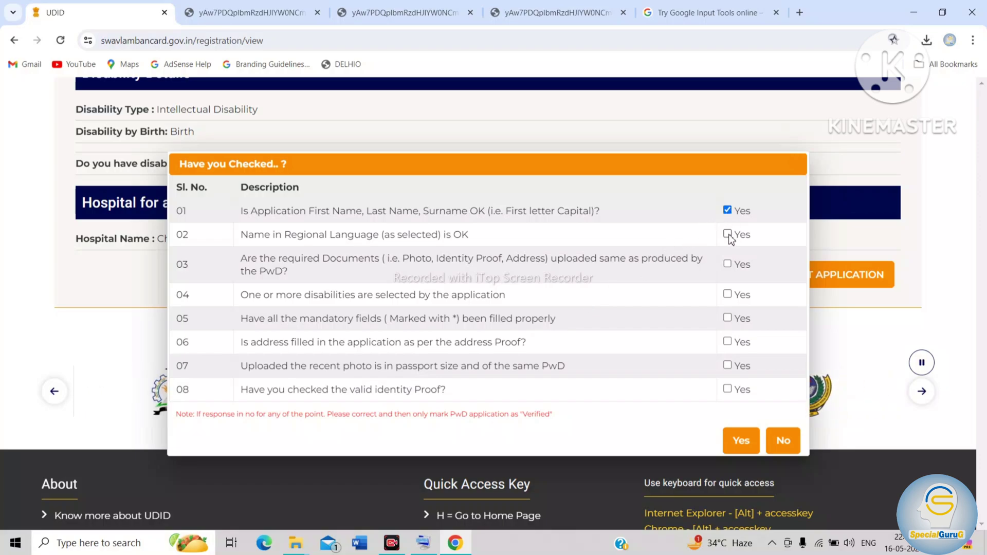
{"action": "left_click", "coordinate": [727, 234]}
{"action": "left_click", "coordinate": [728, 265]}
{"action": "left_click", "coordinate": [727, 295]}
{"action": "left_click", "coordinate": [728, 317]}
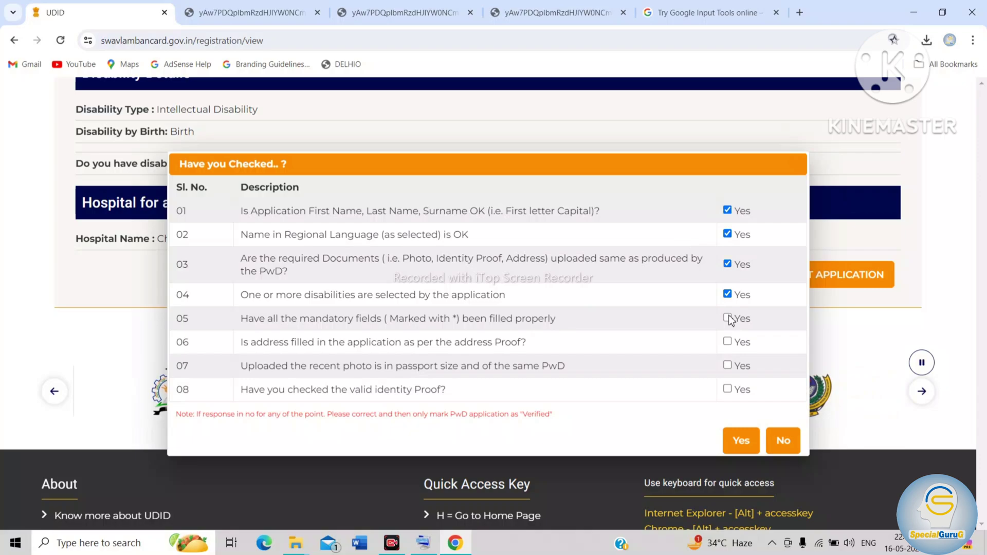
{"action": "left_click", "coordinate": [728, 341]}
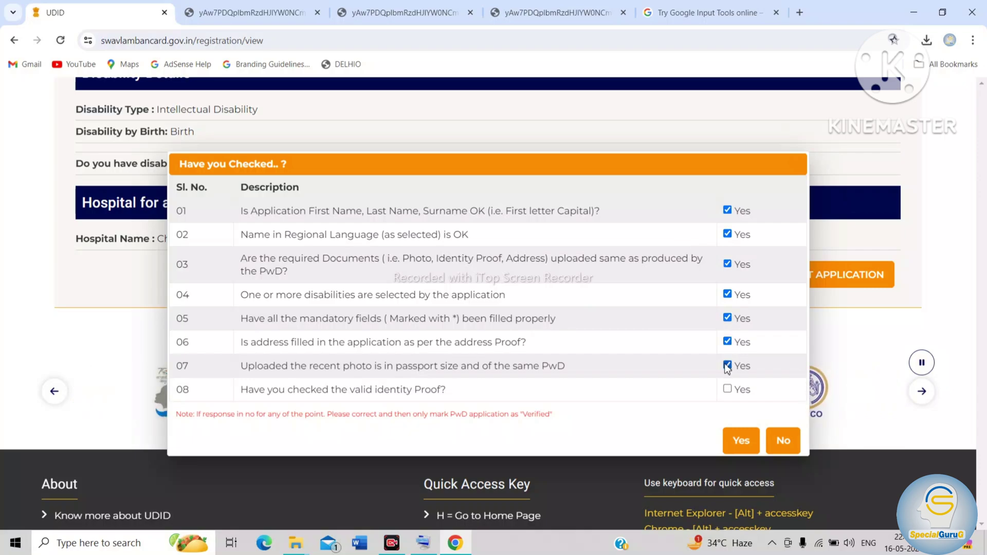
{"action": "left_click", "coordinate": [727, 365]}
{"action": "left_click", "coordinate": [727, 389]}
{"action": "left_click", "coordinate": [740, 441]}
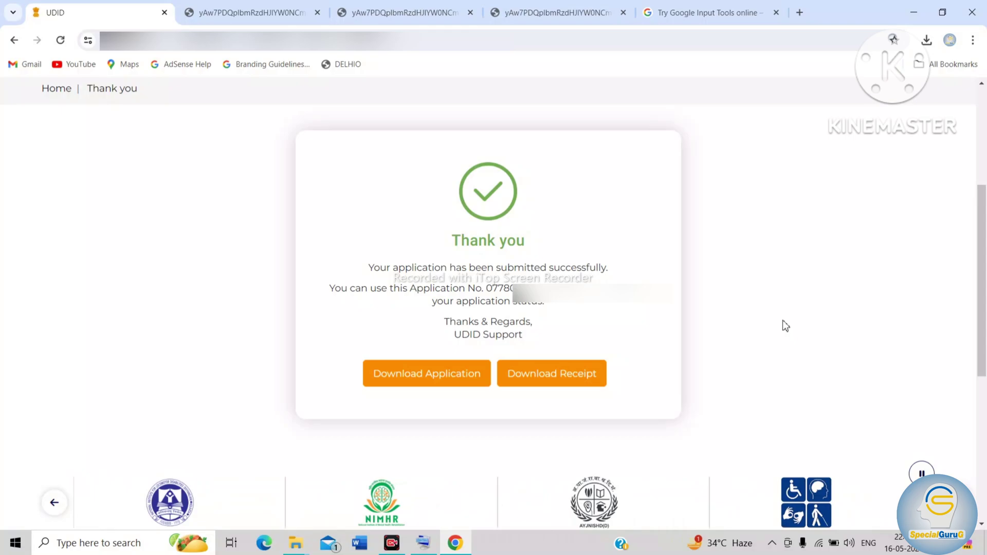
Download the submitted application and its receipt as PDFs from the Thank you page.
{"action": "left_click", "coordinate": [424, 375]}
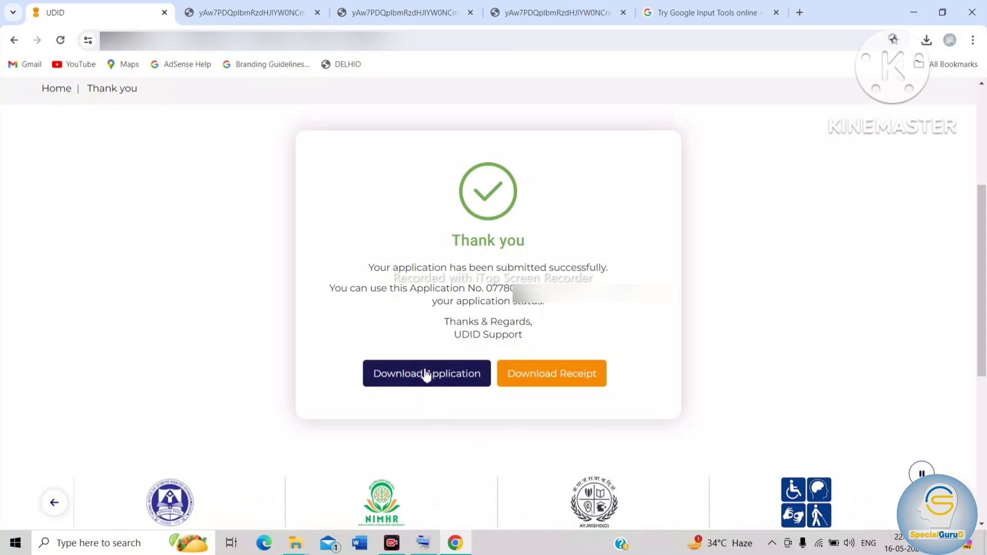
{"action": "left_click", "coordinate": [552, 374]}
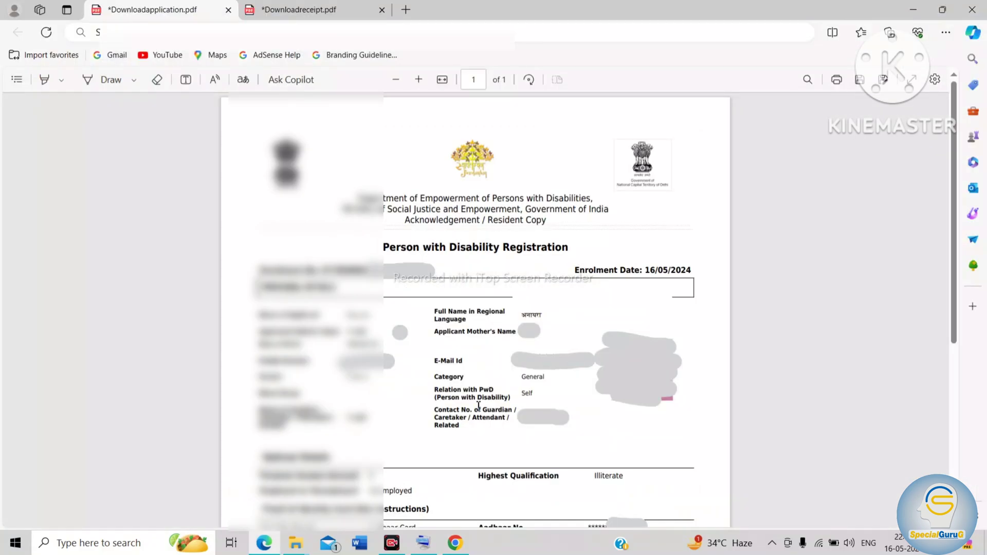
Scroll through Downloadapplication.pdf down to its disability details.
{"action": "scroll", "coordinate": [479, 406], "scroll_direction": "up", "scroll_amount": 3}
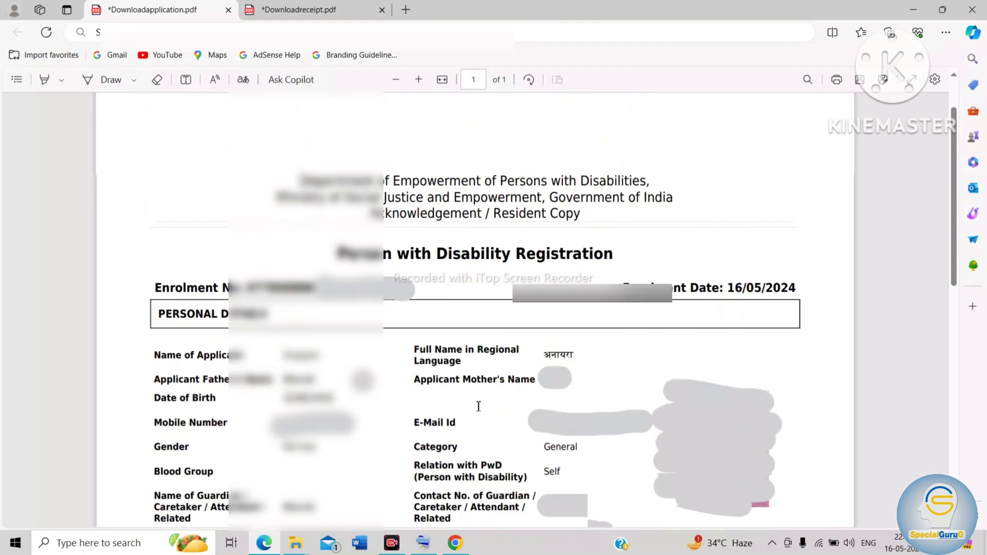
{"action": "scroll", "coordinate": [478, 406], "scroll_direction": "down", "scroll_amount": 1}
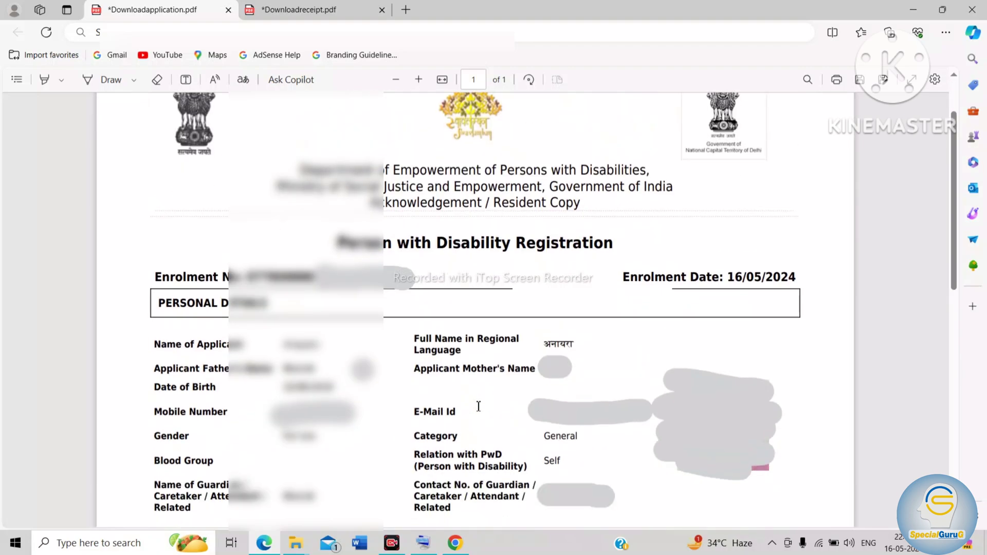
{"action": "scroll", "coordinate": [478, 406], "scroll_direction": "down", "scroll_amount": 1}
{"action": "scroll", "coordinate": [478, 406], "scroll_direction": "down", "scroll_amount": 3}
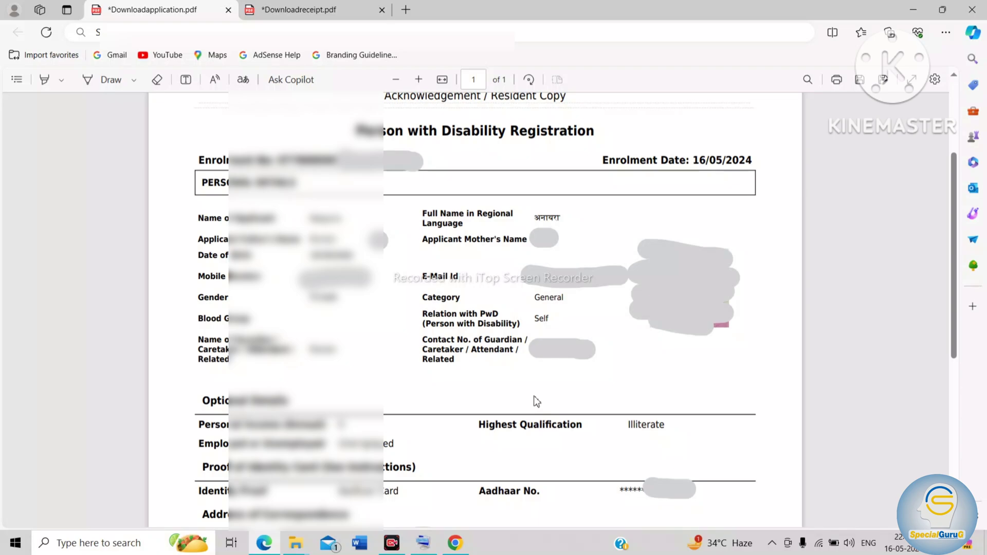
{"action": "scroll", "coordinate": [443, 399], "scroll_direction": "up", "scroll_amount": 2}
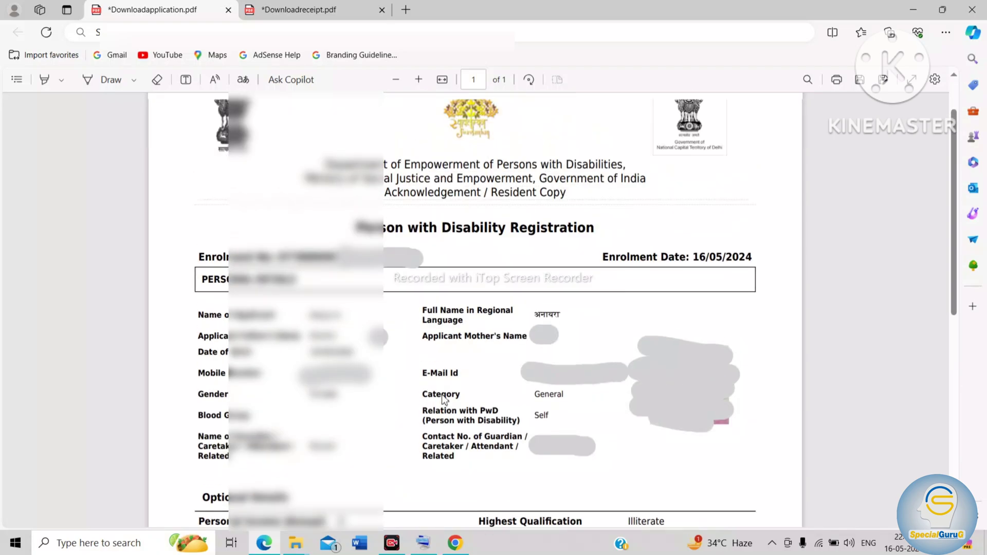
{"action": "scroll", "coordinate": [444, 399], "scroll_direction": "up", "scroll_amount": 1}
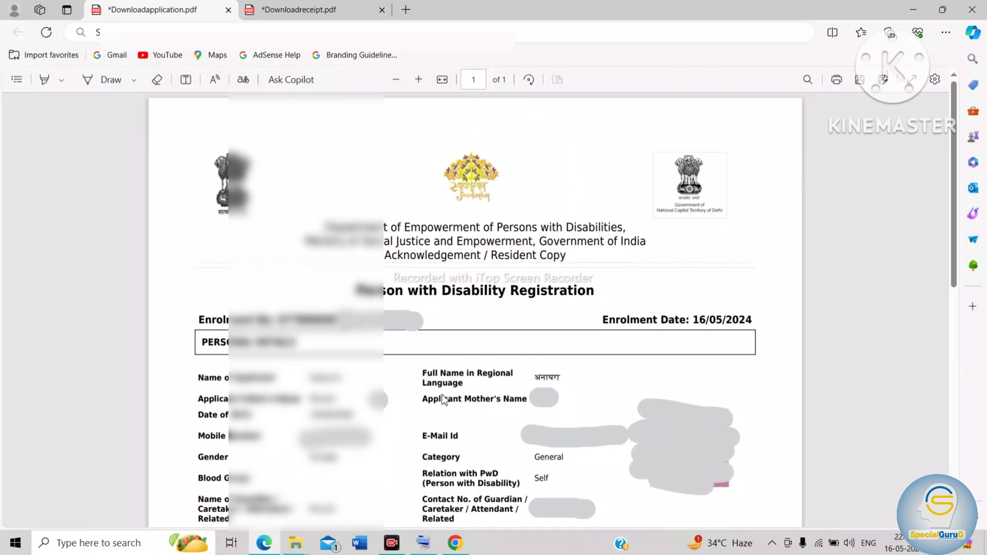
{"action": "scroll", "coordinate": [442, 399], "scroll_direction": "down", "scroll_amount": 10}
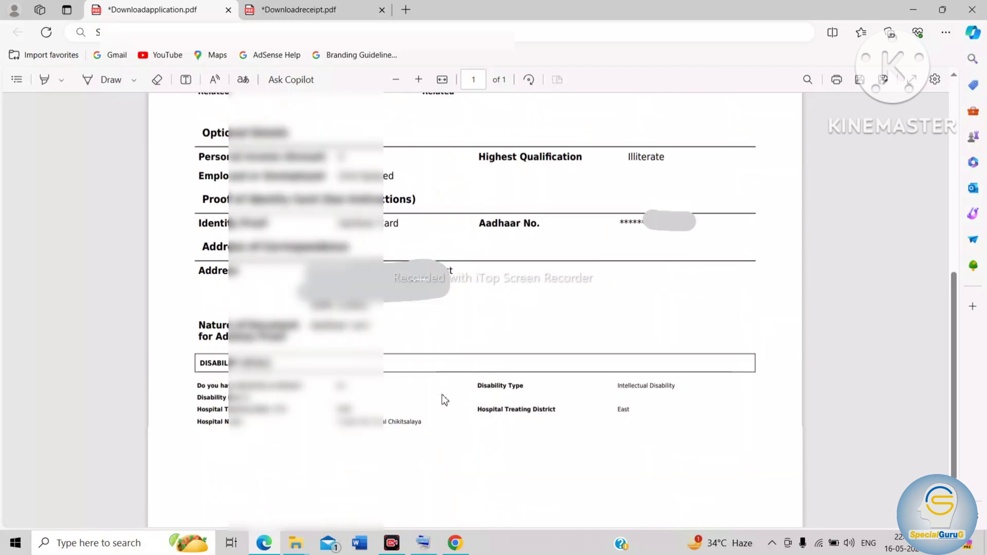
{"action": "scroll", "coordinate": [444, 399], "scroll_direction": "down", "scroll_amount": 2}
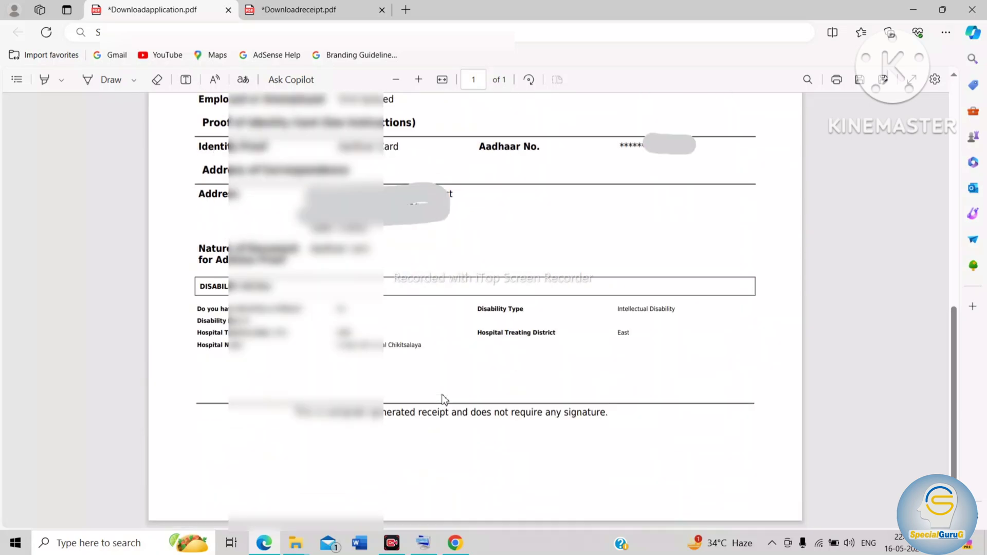
Switch to Downloadreceipt.pdf and scroll through the Acknowledgement / Resident Copy.
{"action": "left_click", "coordinate": [306, 16]}
{"action": "scroll", "coordinate": [453, 236], "scroll_direction": "up", "scroll_amount": 1}
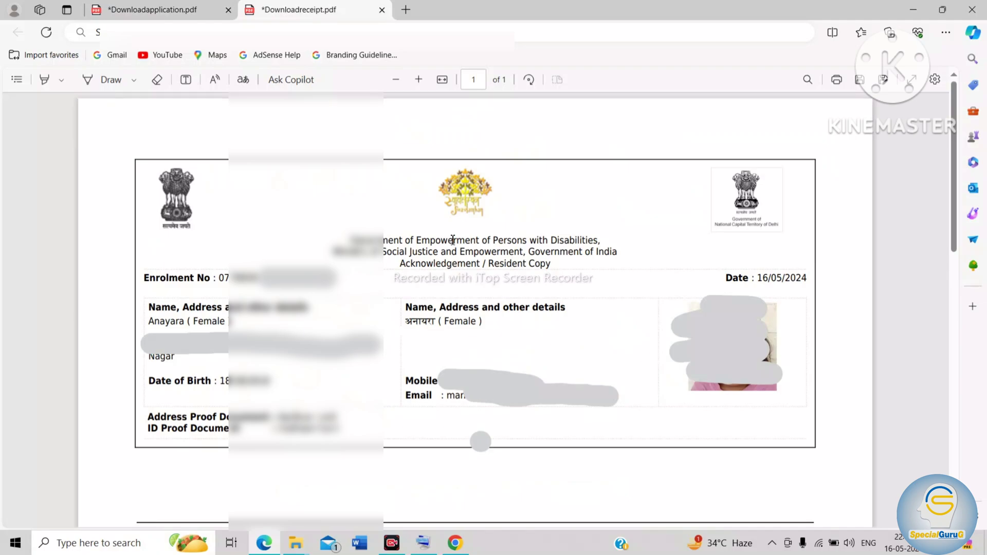
{"action": "scroll", "coordinate": [452, 240], "scroll_direction": "down", "scroll_amount": 1}
{"action": "scroll", "coordinate": [453, 240], "scroll_direction": "down", "scroll_amount": 1}
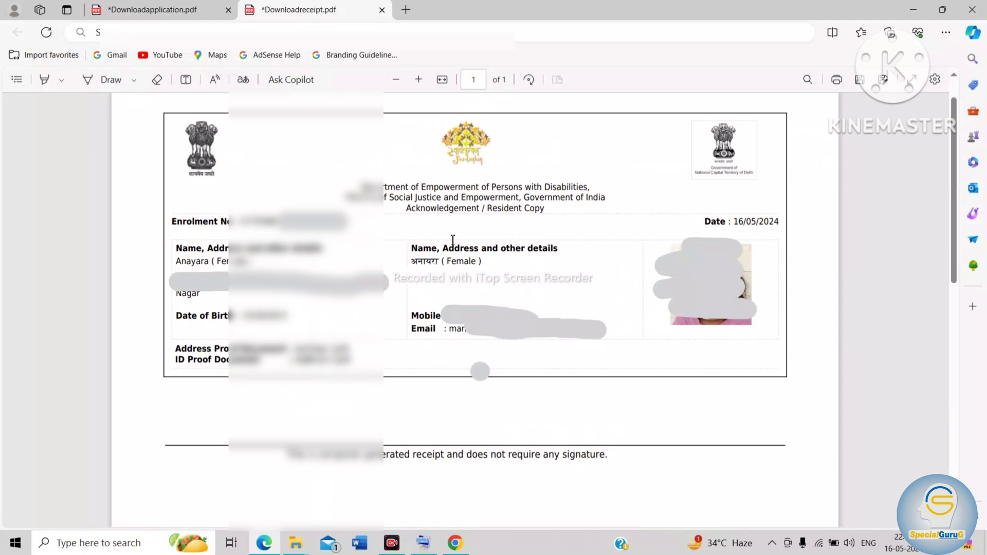
Switch back to the browser showing the Unique Disability ID home page.
{"action": "left_click", "coordinate": [456, 546]}
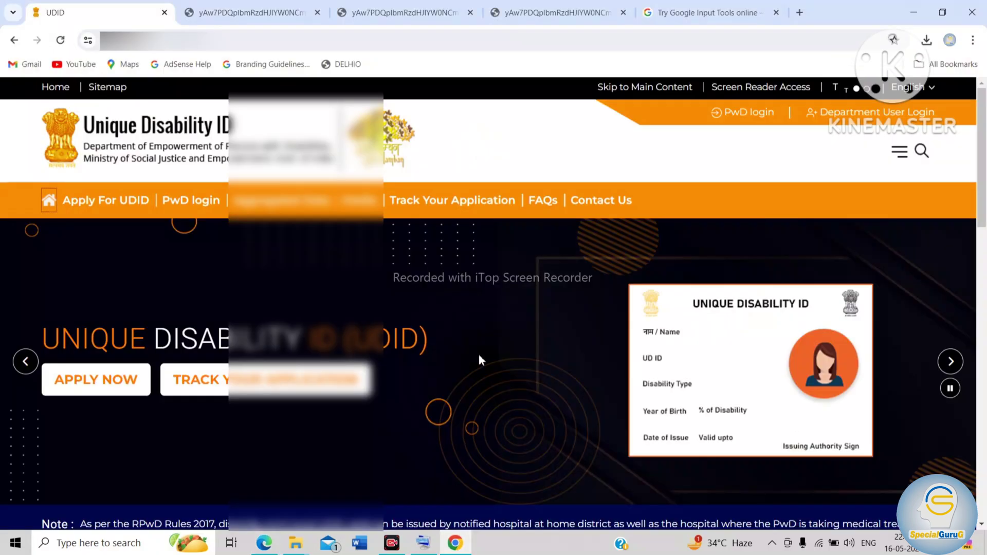